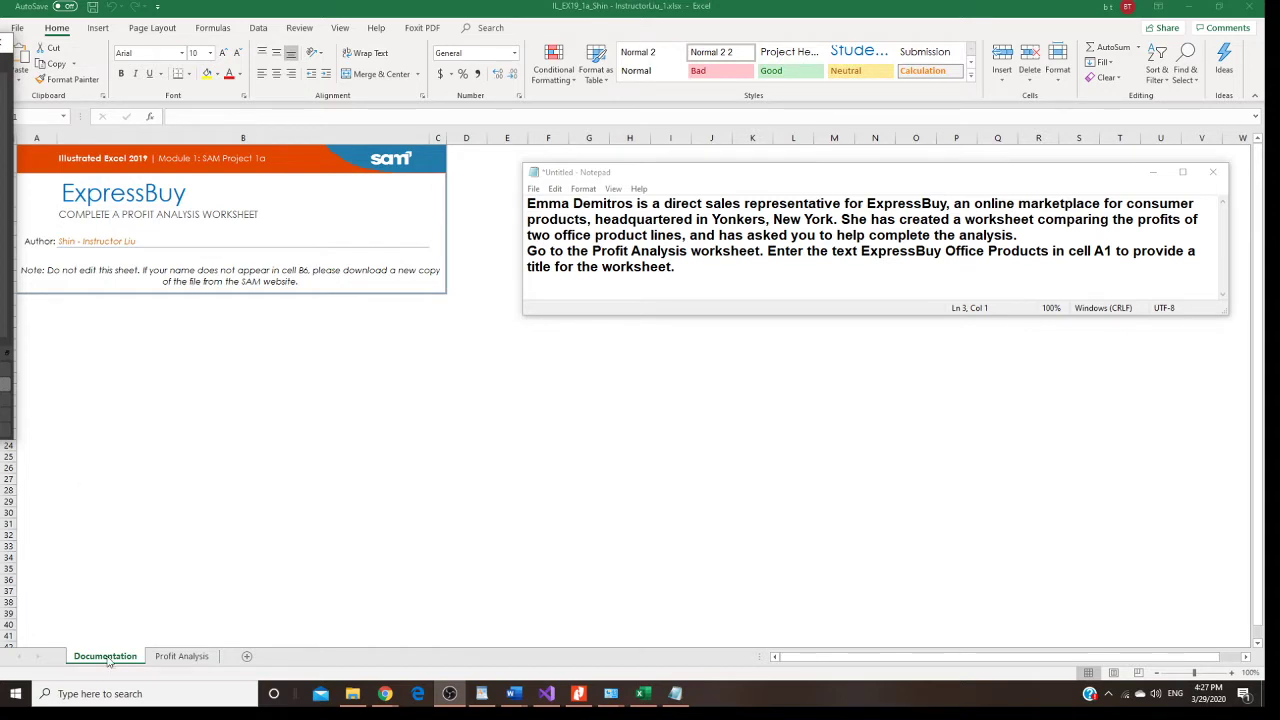
Check the task instructions in Notepad, and go to cell A1 of the Profit Analysis worksheet in Excel.
click(181, 658)
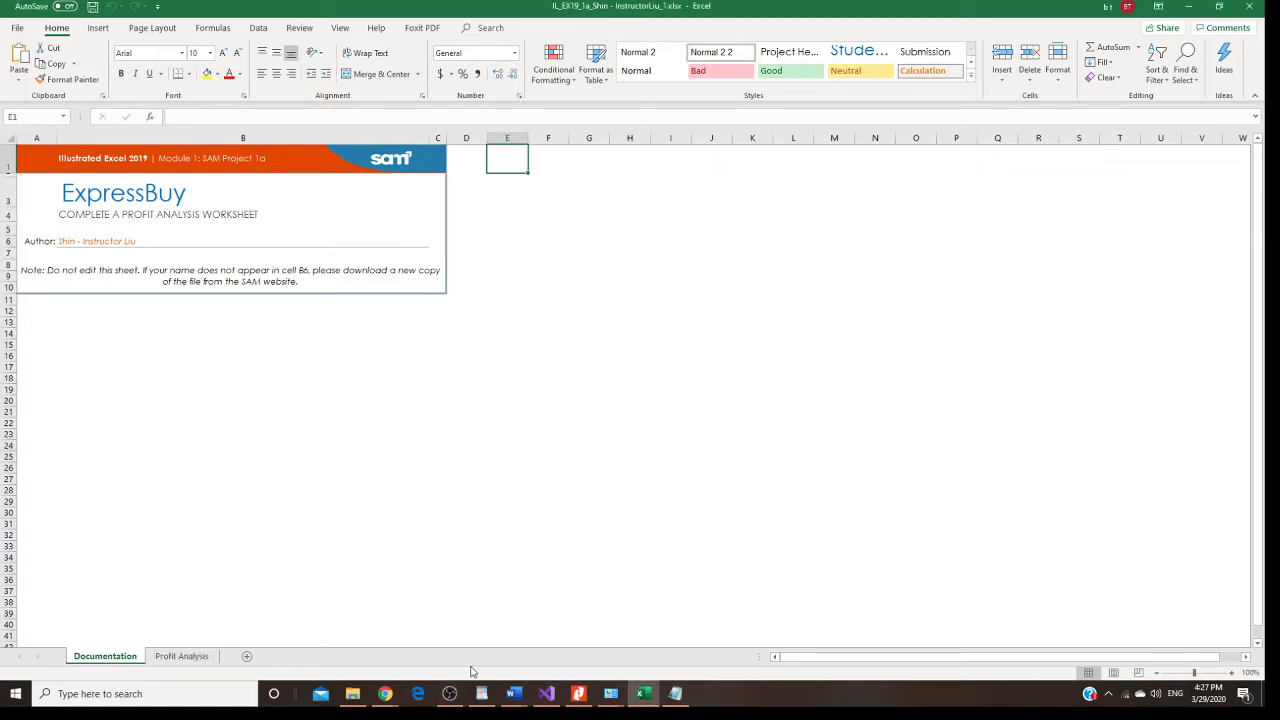
click(678, 694)
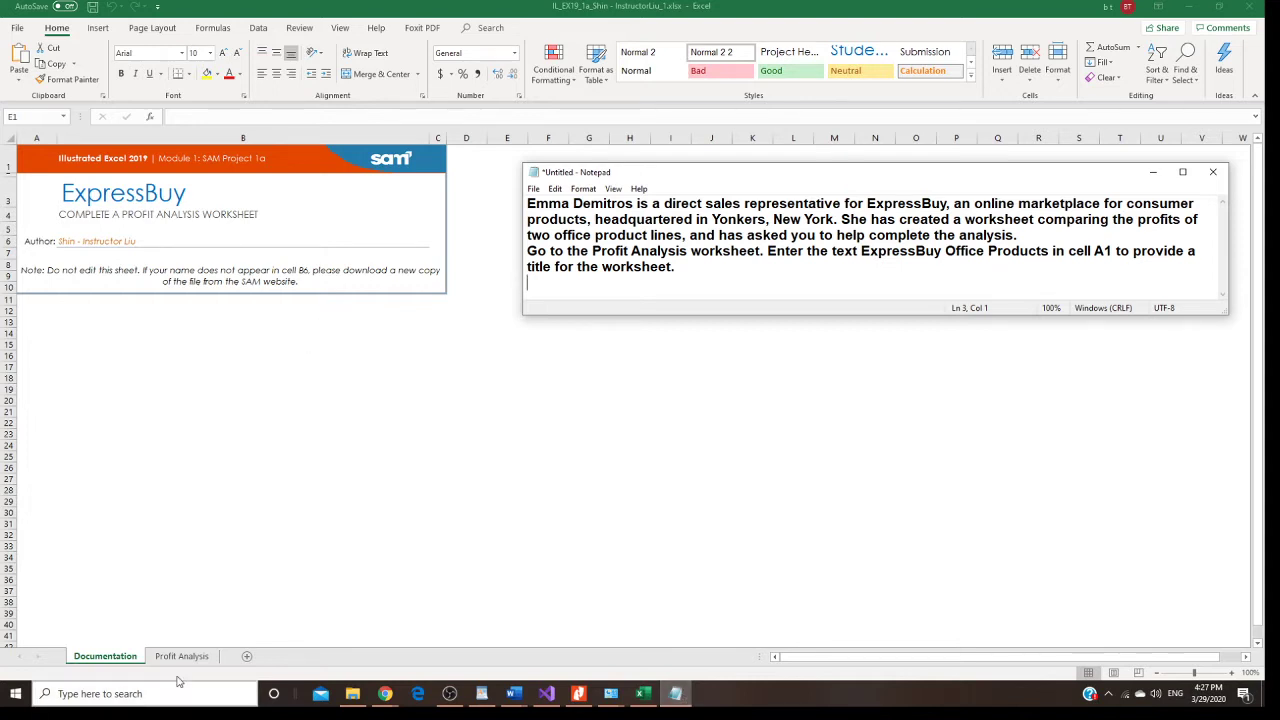
key(alt+Tab)
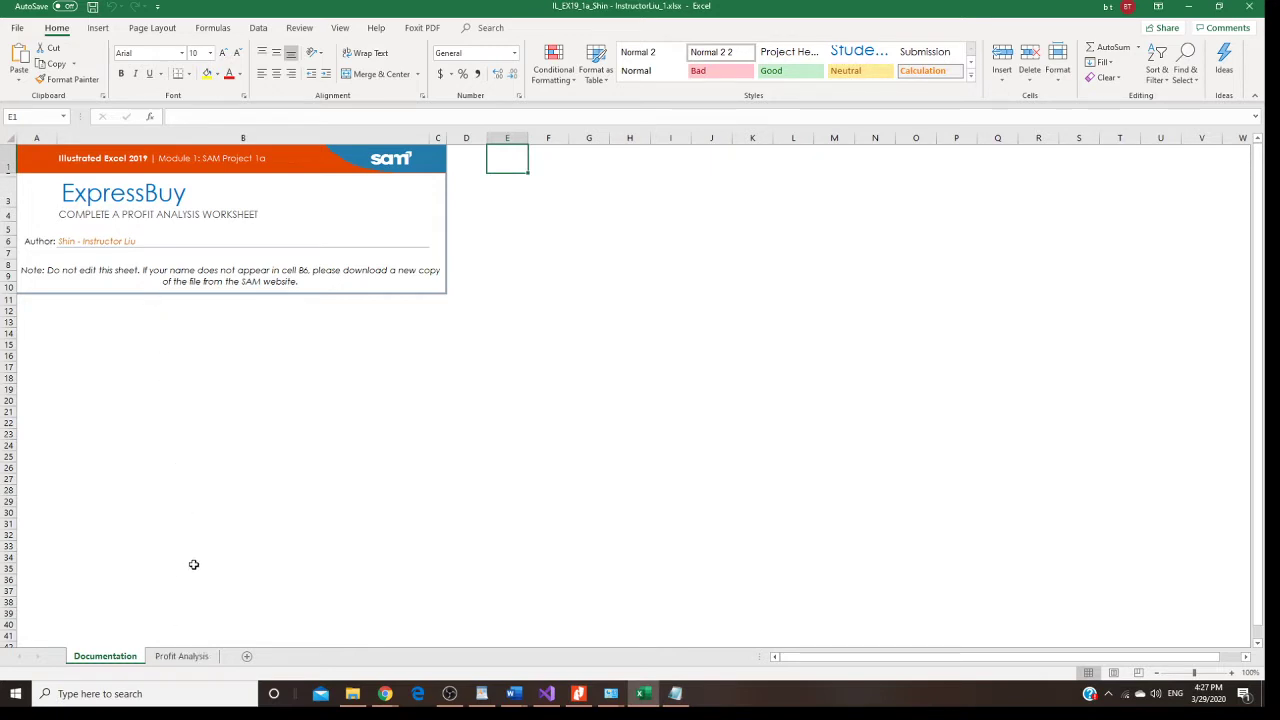
click(182, 656)
click(56, 152)
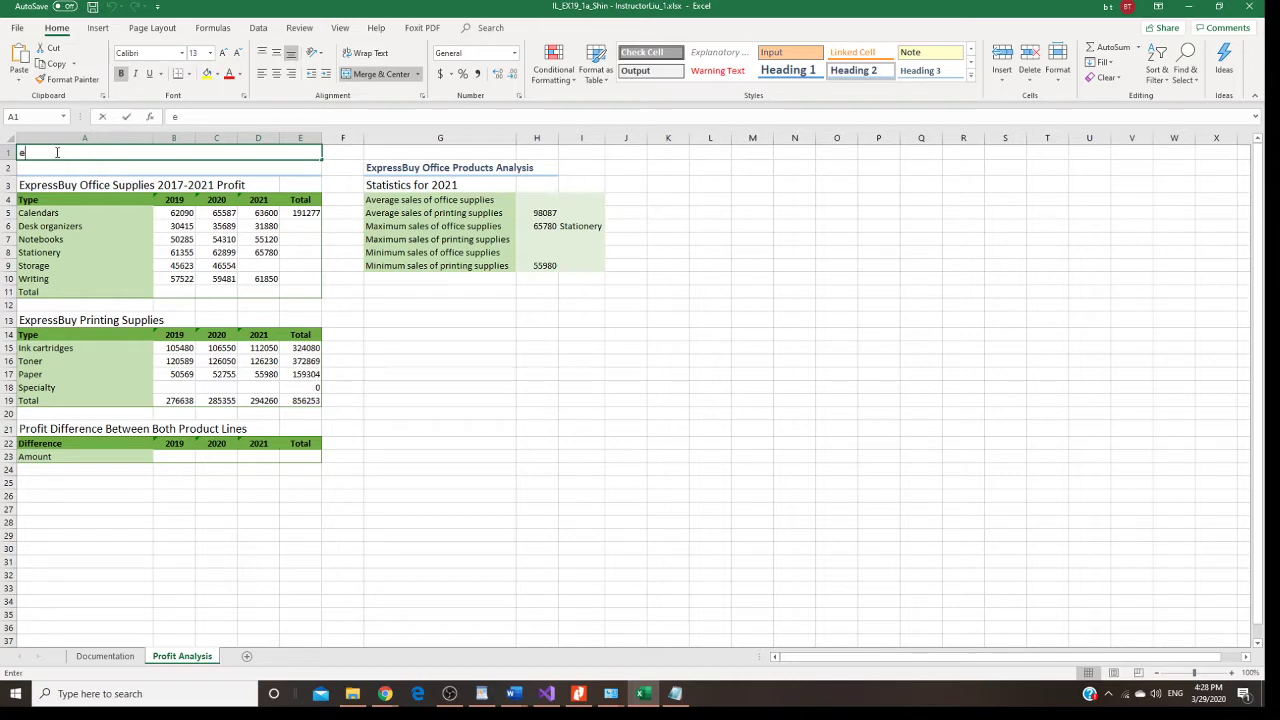
text(eXPRESS)
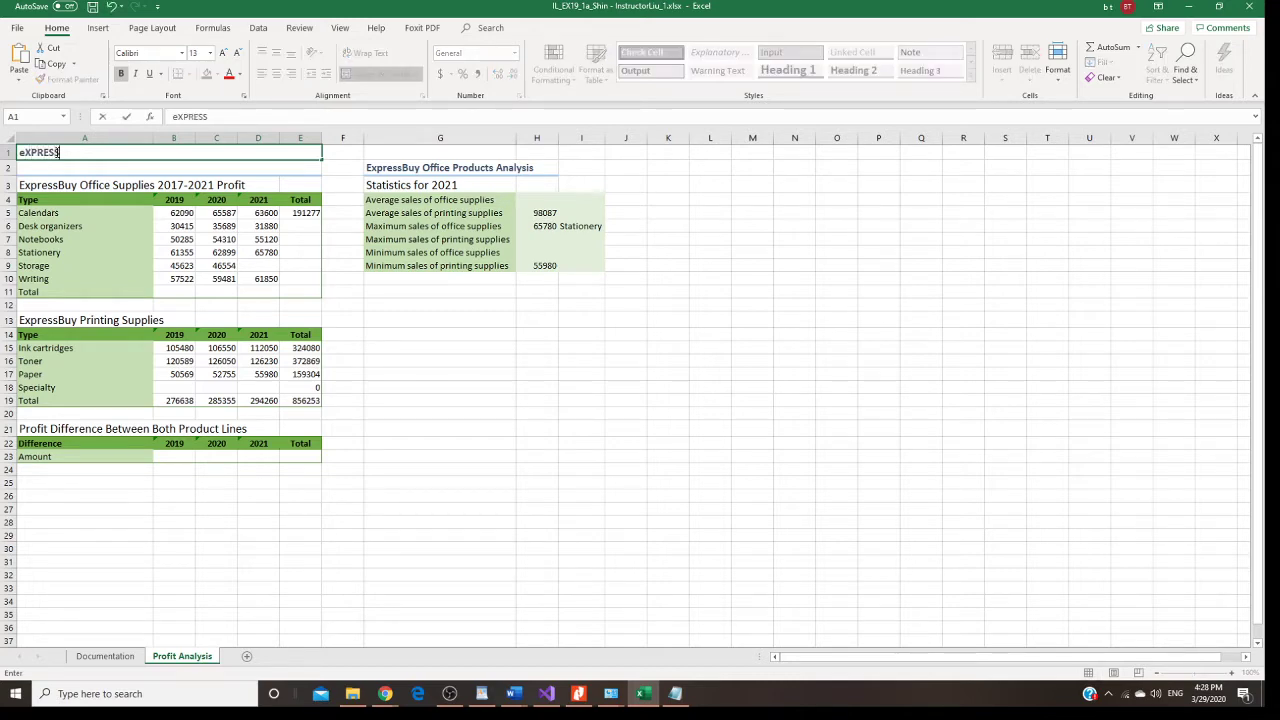
key(BackSpace)
key(BackSpace)
key(BackSpace)
key(BackSpace)
key(BackSpace)
key(BackSpace)
key(BackSpace)
Enter the title ExpressBuy Office Products in cell A1 and the subtitle Profit Analysis in cell A2.
text(ExpressBuy Office)
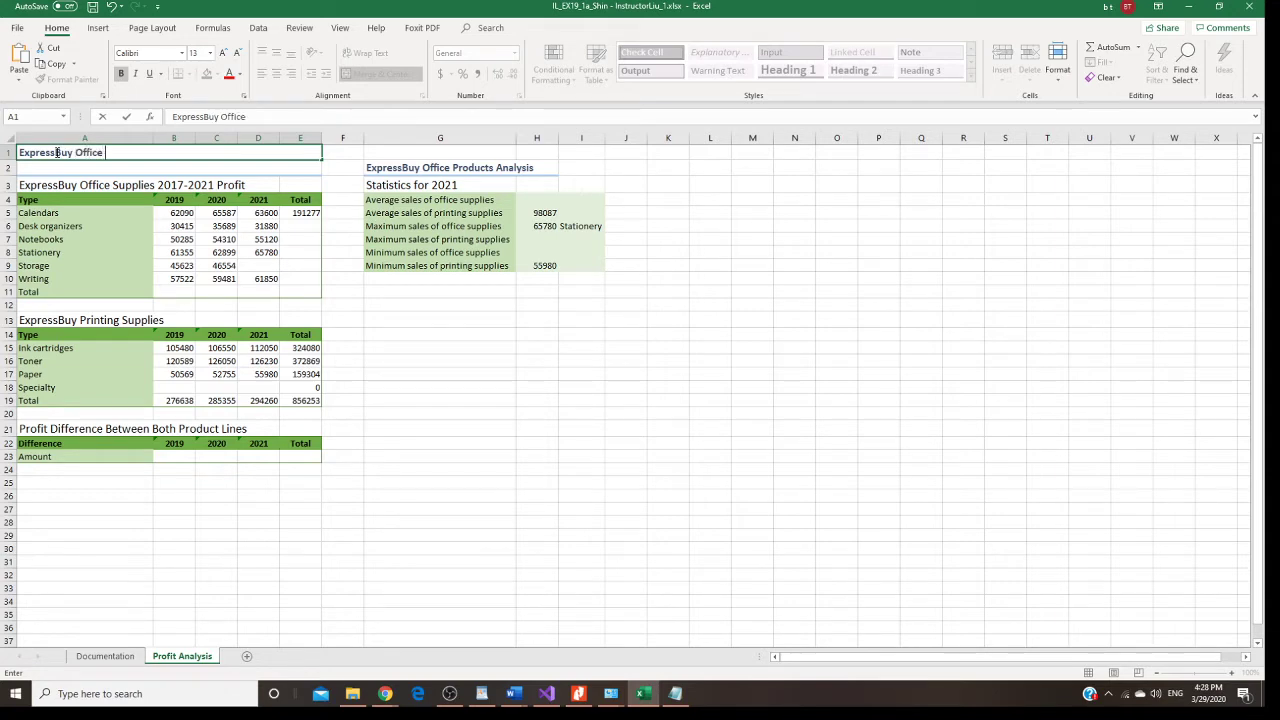
text( Products)
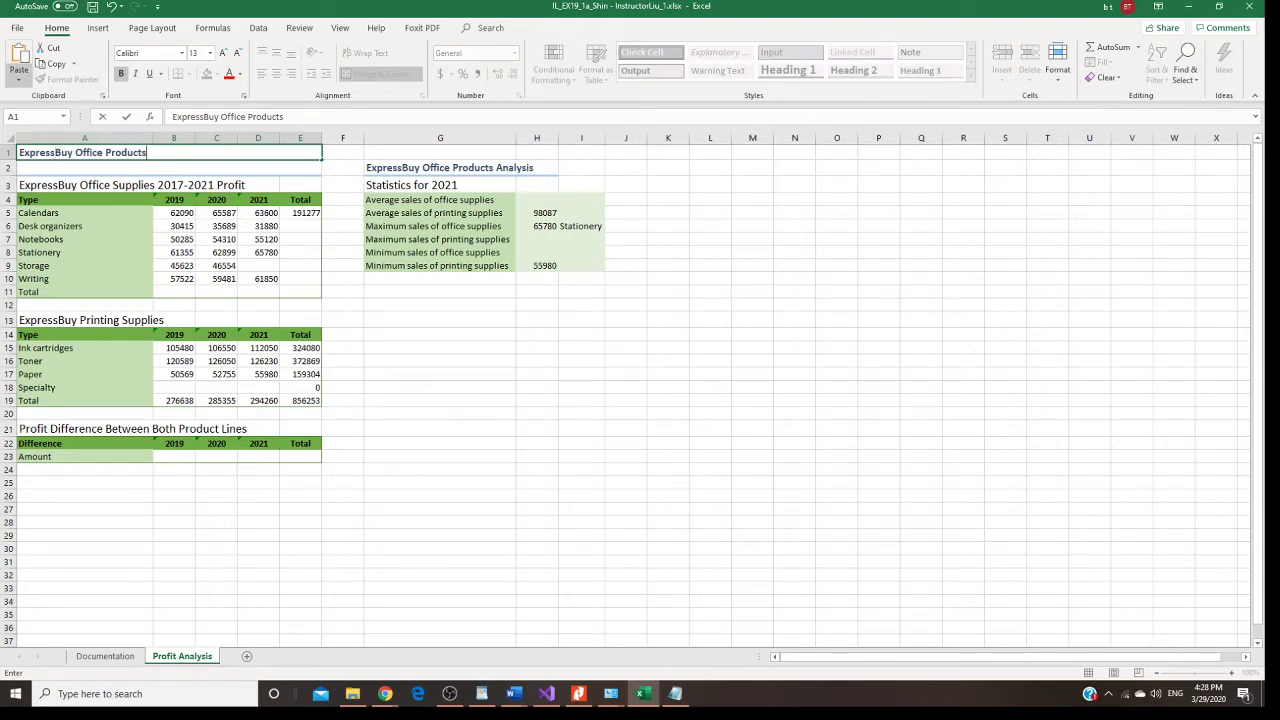
click(48, 169)
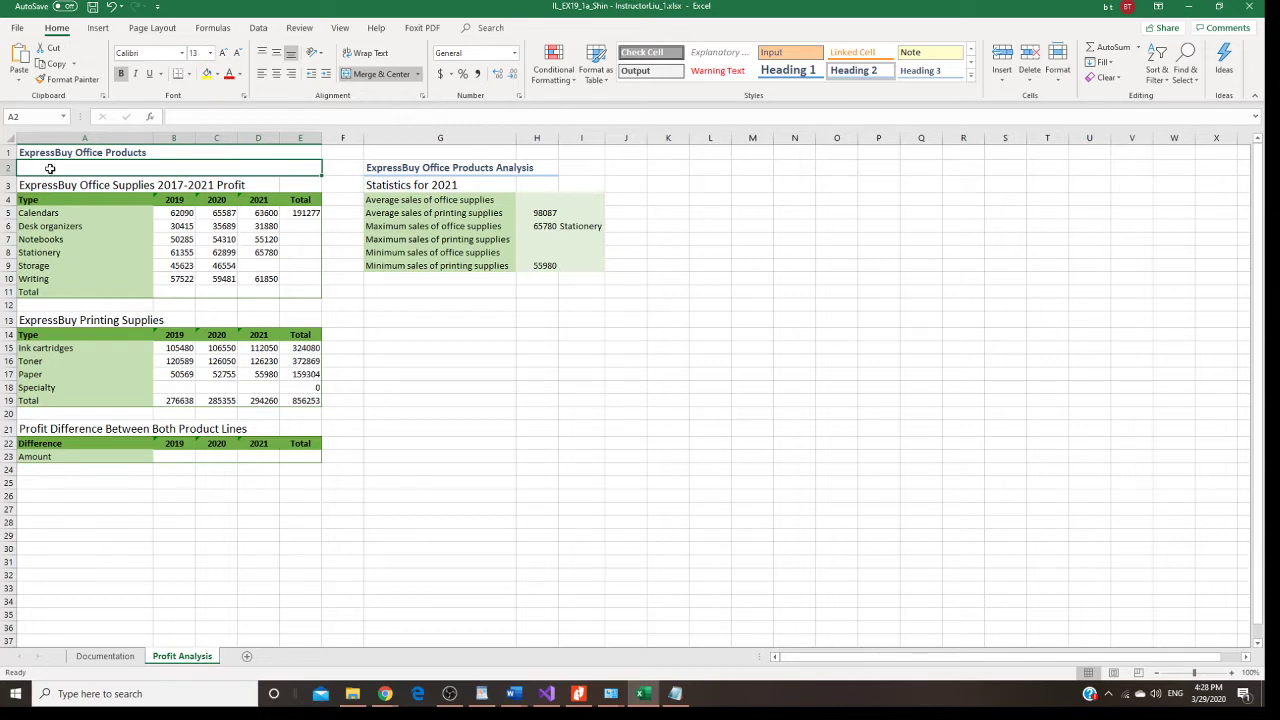
text(P)
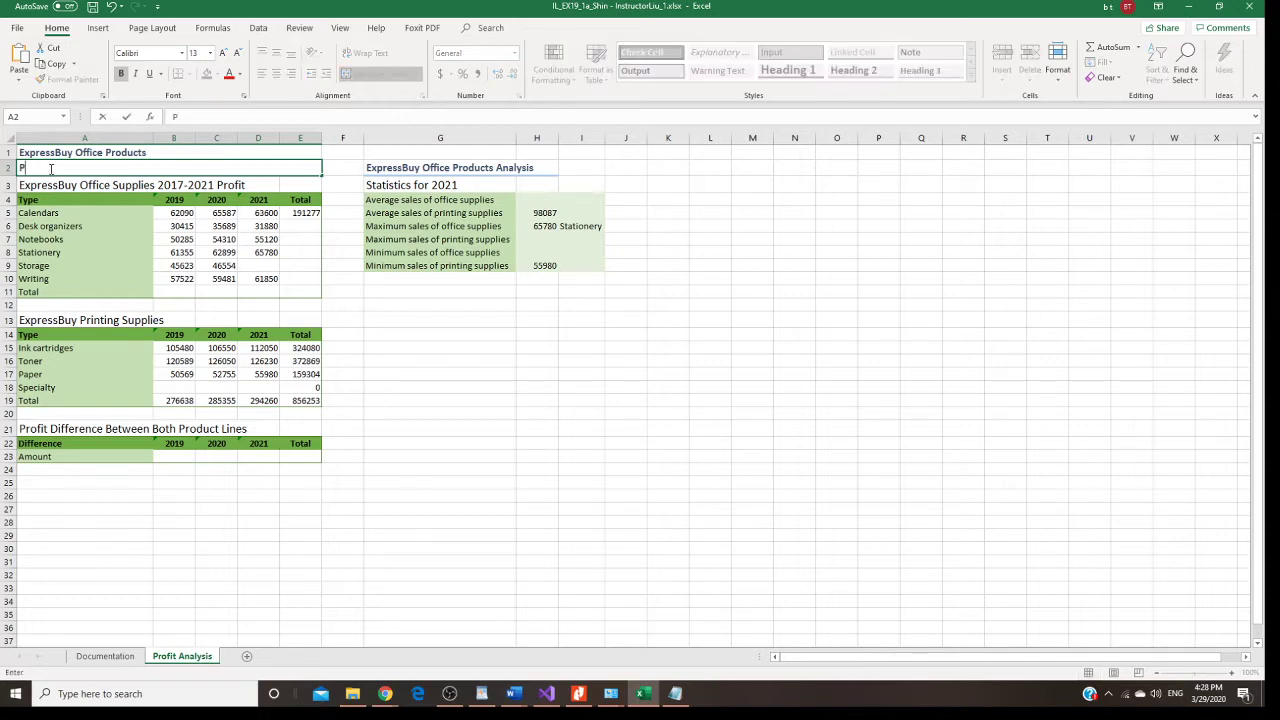
text(rofit Analysis)
Clear the heading in cell G2 and change the heading in A3 to ExpressBuy Office Supplies 2019-2021 Profit.
click(440, 167)
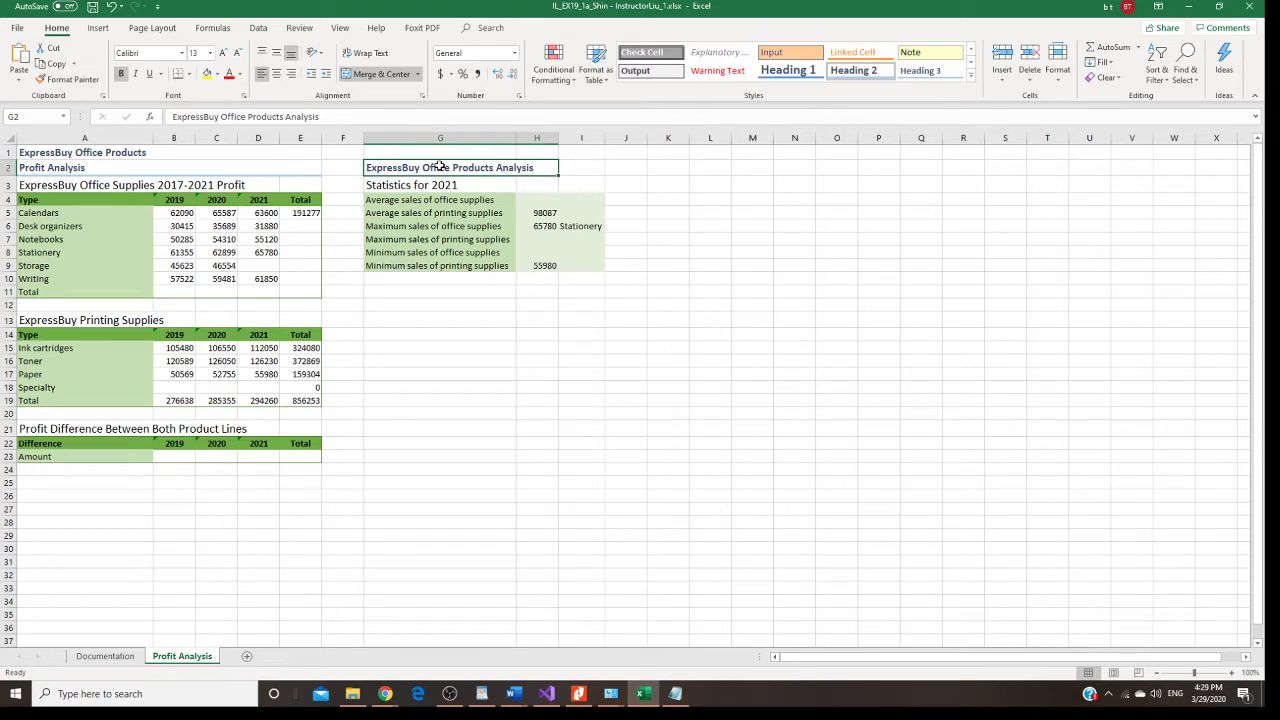
key(Delete)
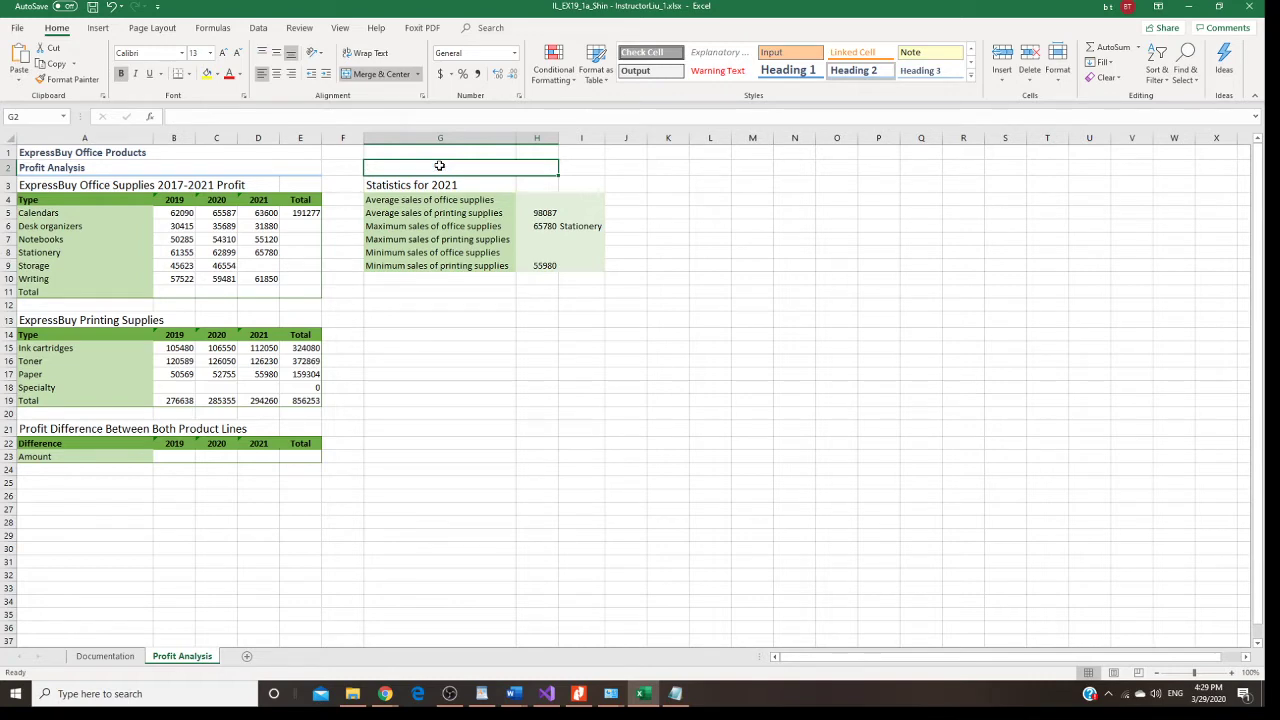
click(63, 185)
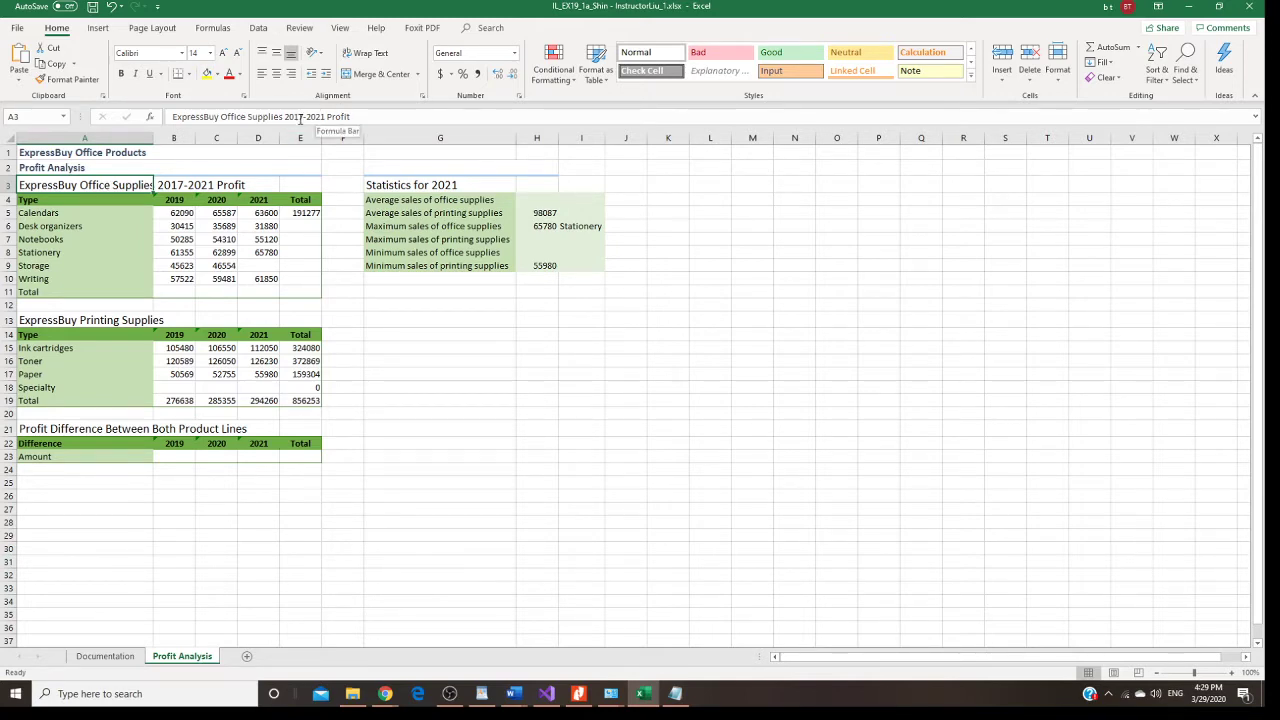
click(302, 116)
click(304, 116)
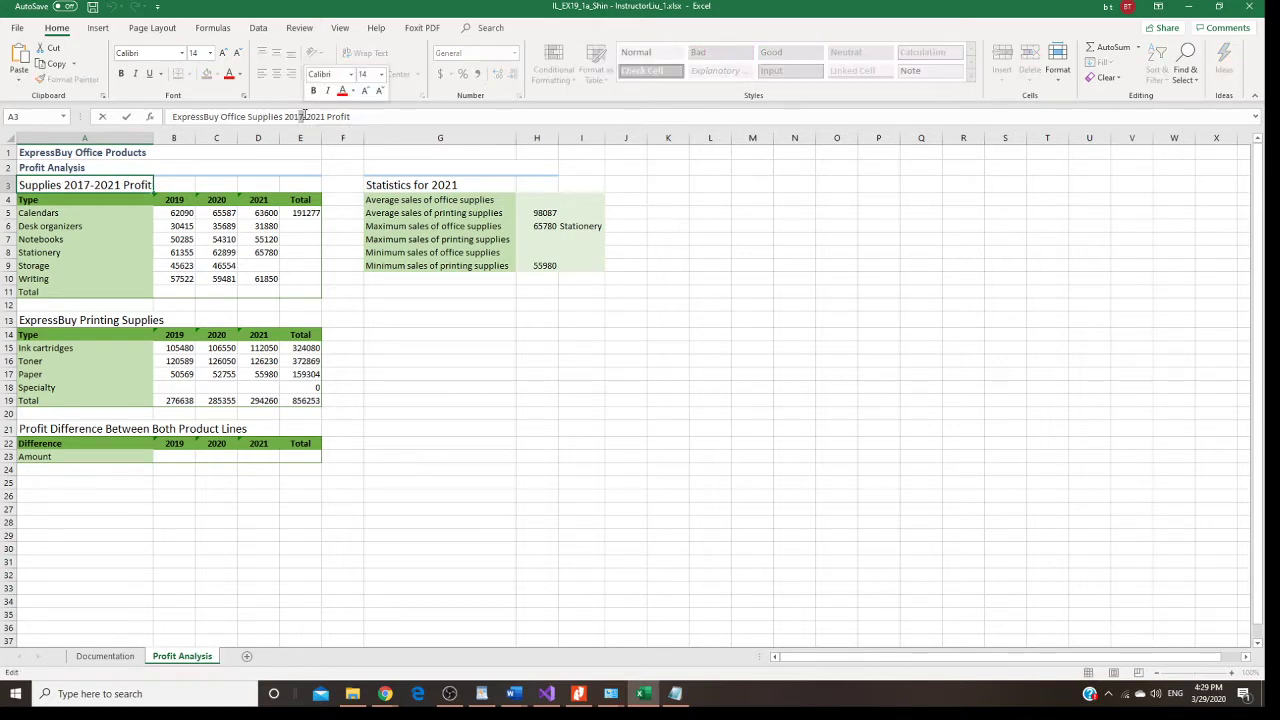
key(BackSpace)
text(9)
click(339, 166)
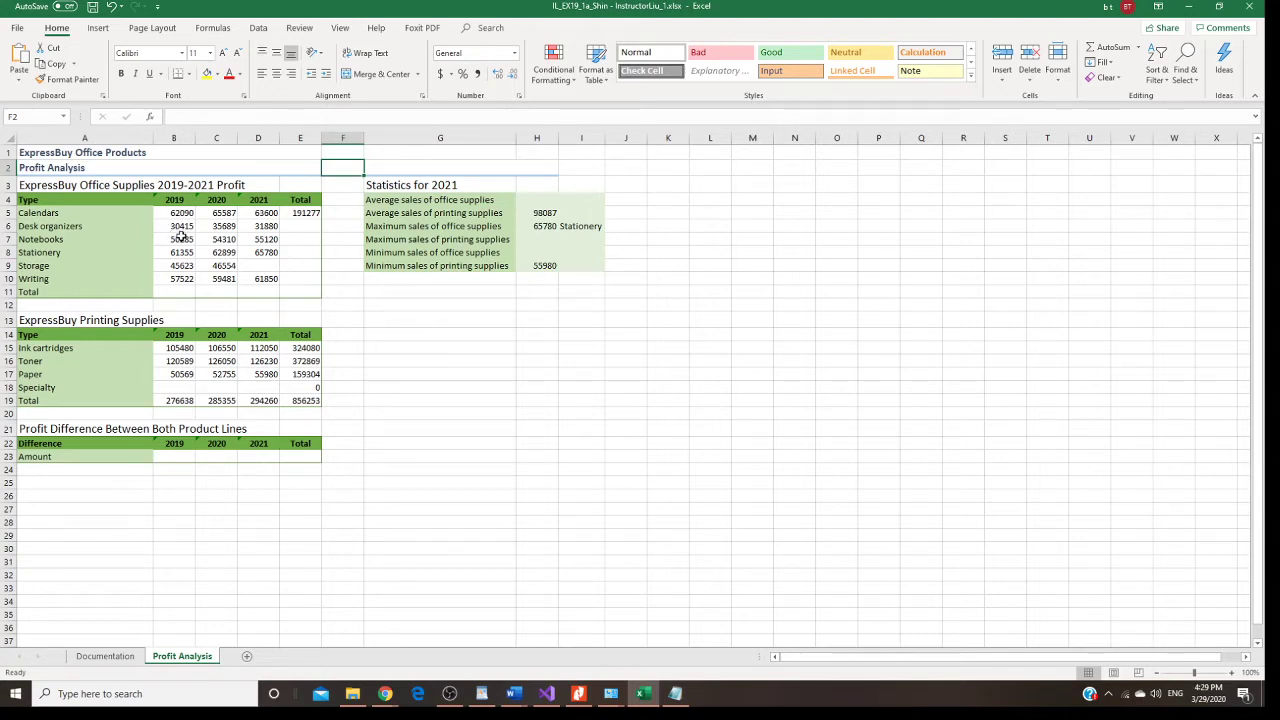
Enter 48050 in cell D9 as the 2021 Storage value.
click(269, 264)
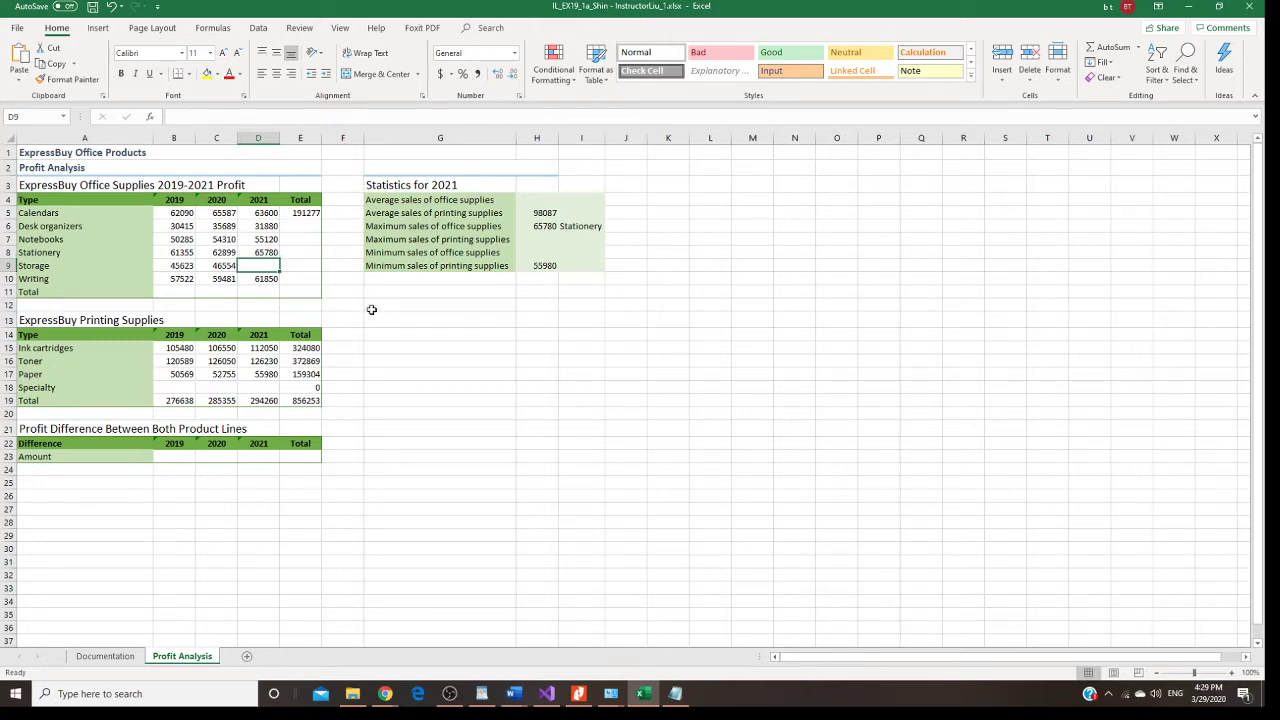
text(48)
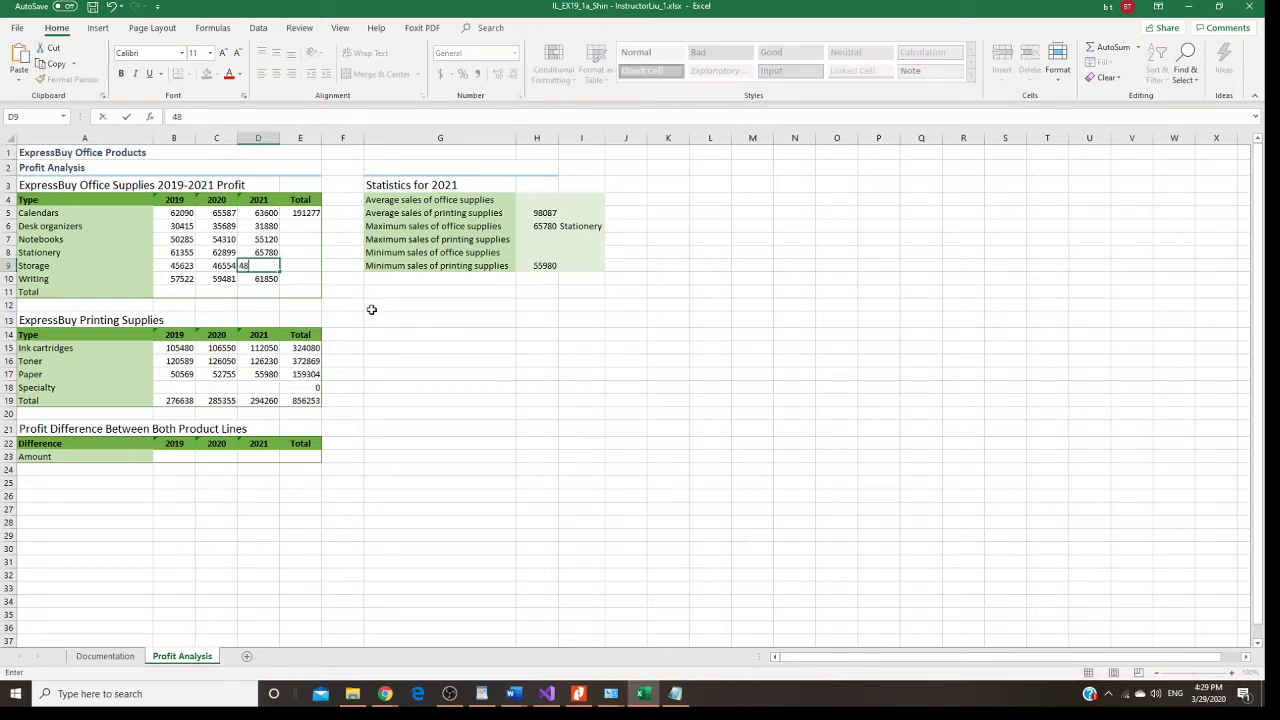
text(050)
click(374, 306)
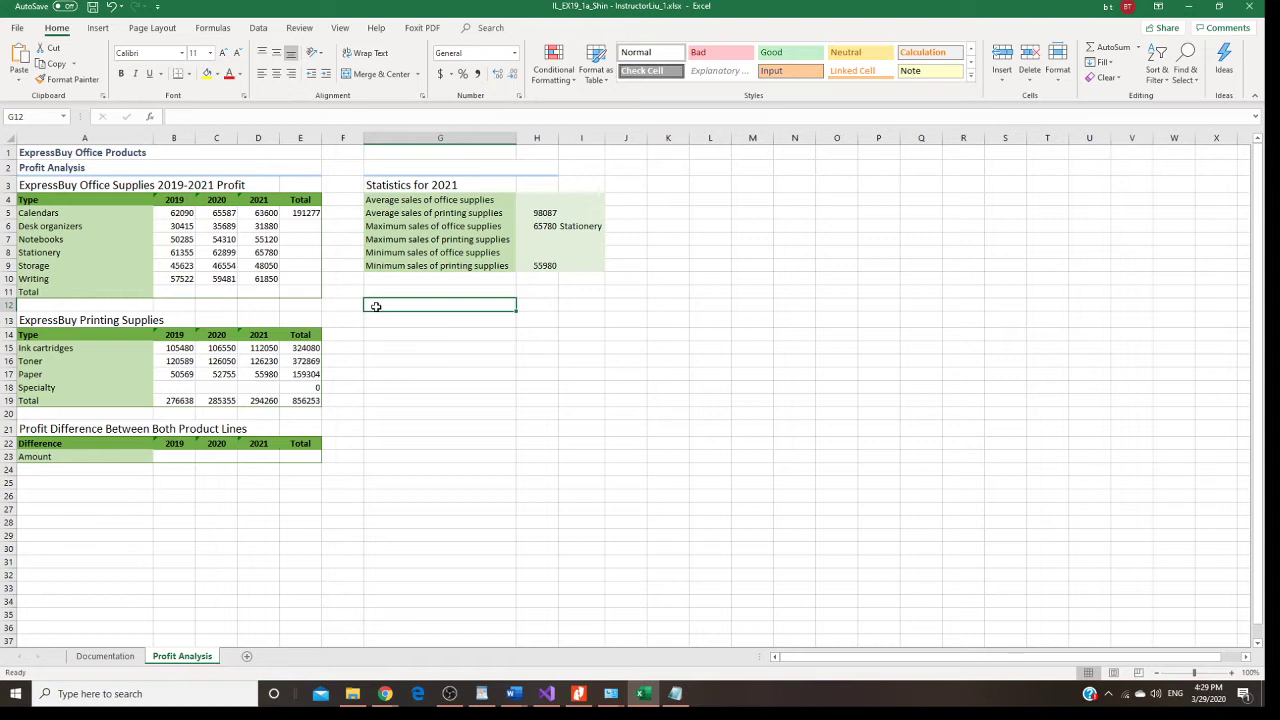
Select the Calendars total in E5, and start the Windows Magnifier with its control window minimized.
click(312, 225)
click(305, 212)
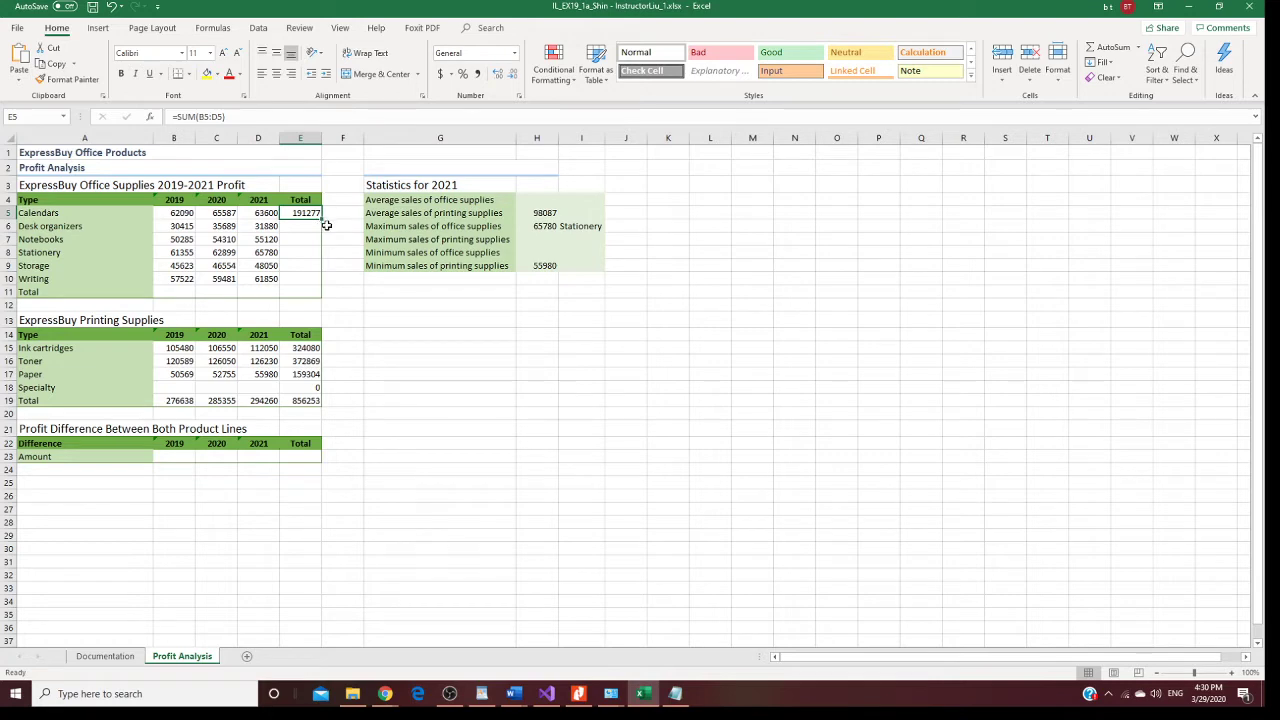
click(146, 694)
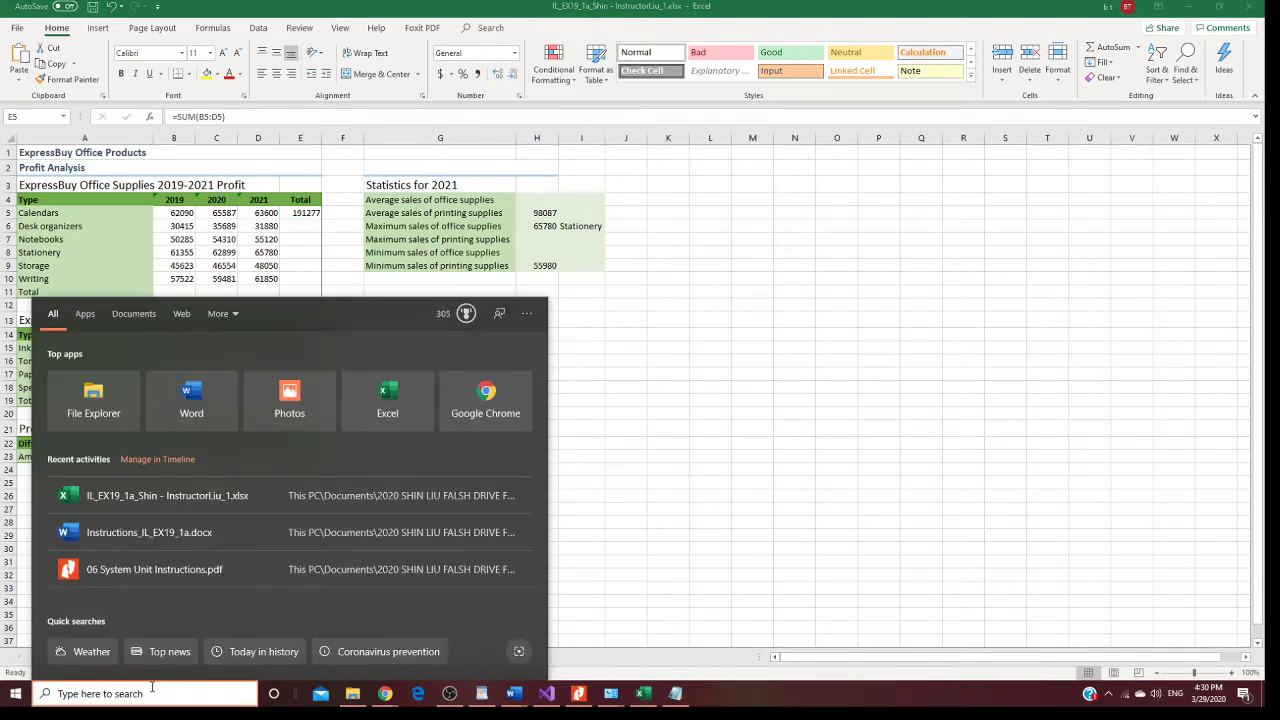
text(ma)
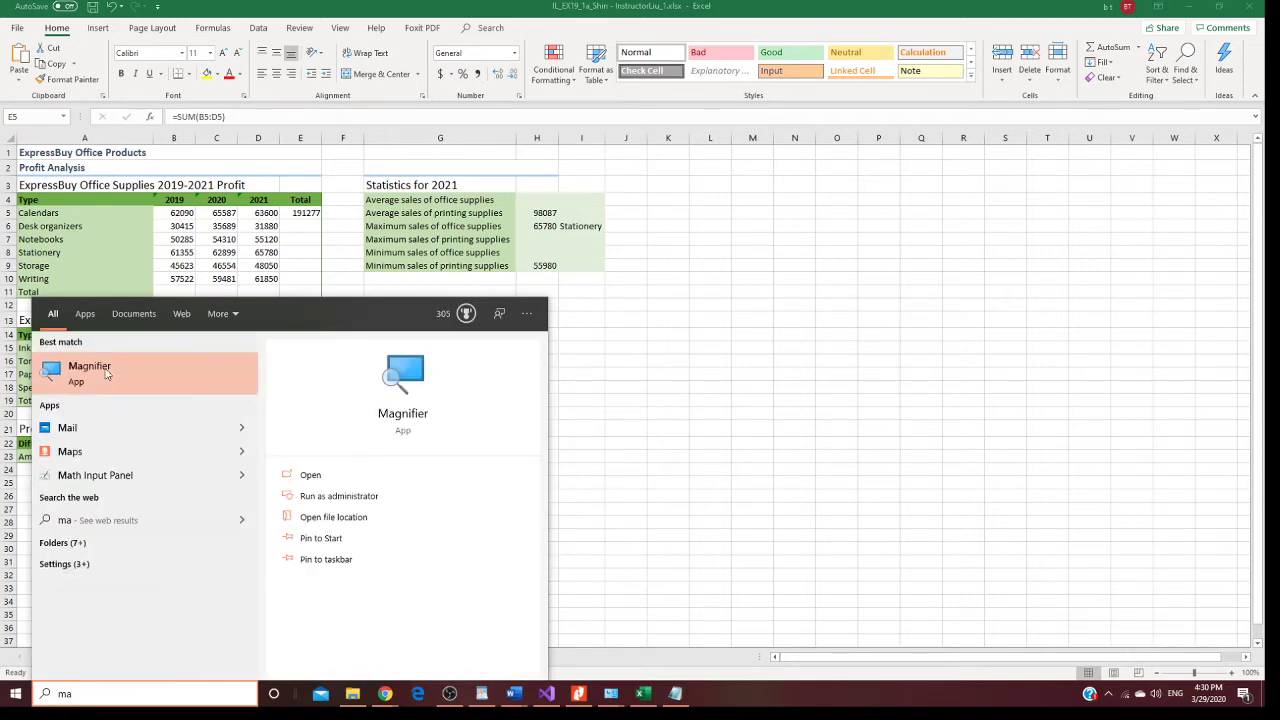
click(106, 383)
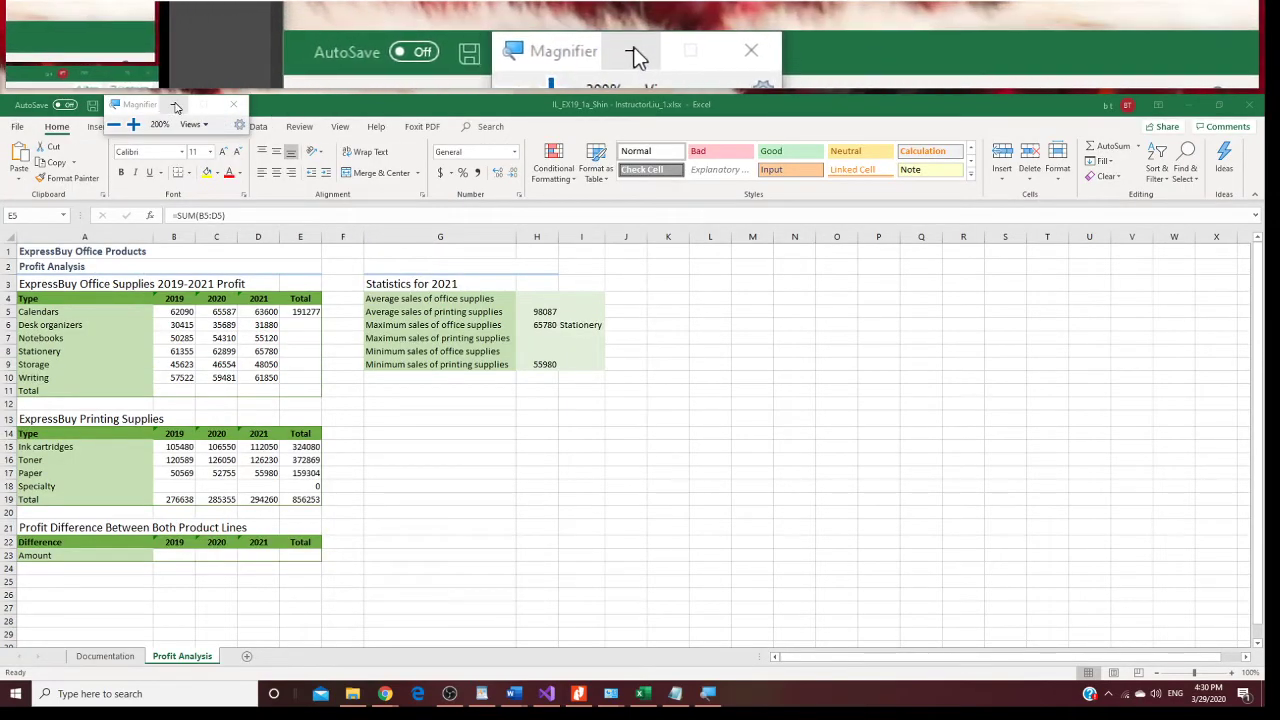
click(176, 106)
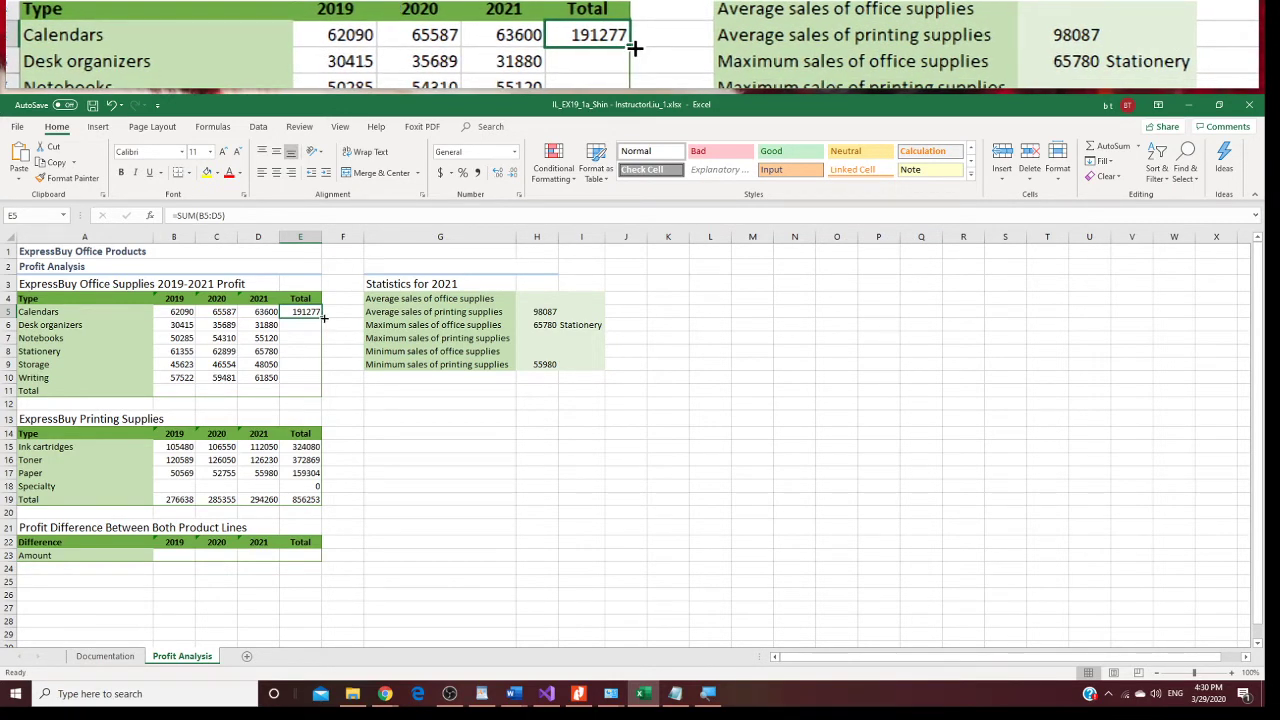
Fill the SUM formula from E5 down through E10, and check the copied formulas in E6 and E7.
drag(323, 318, 323, 382)
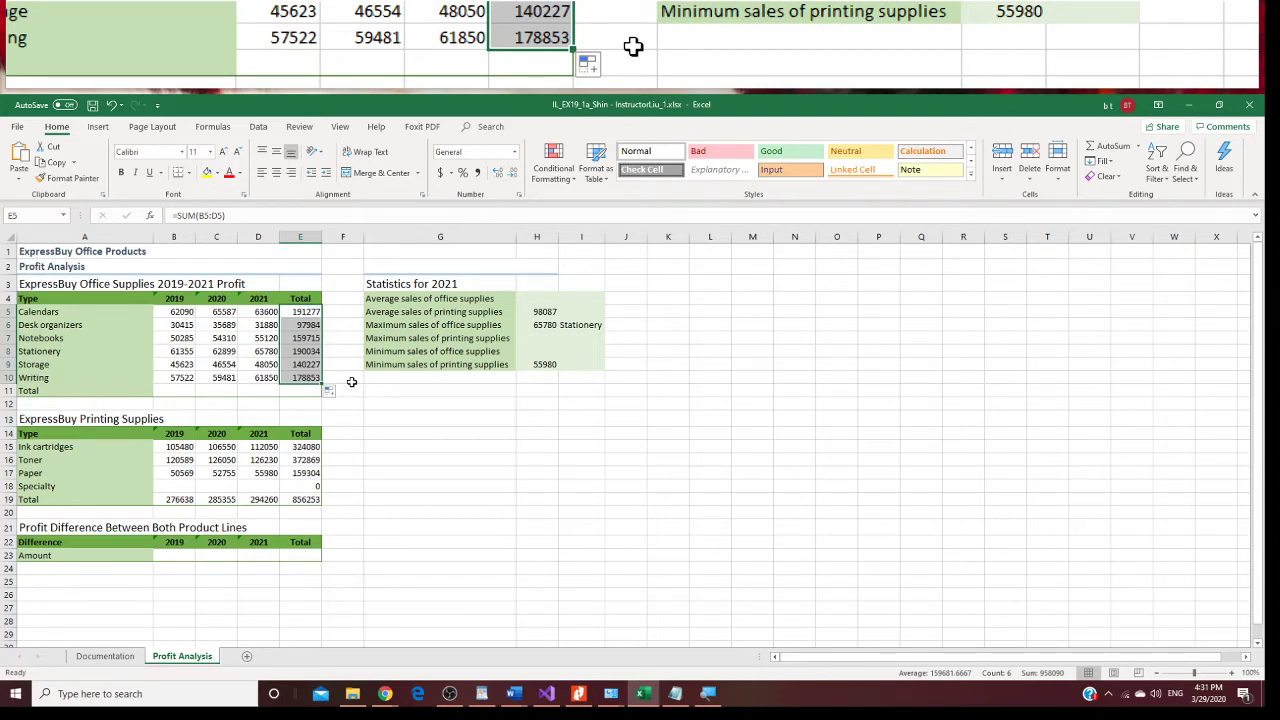
click(313, 325)
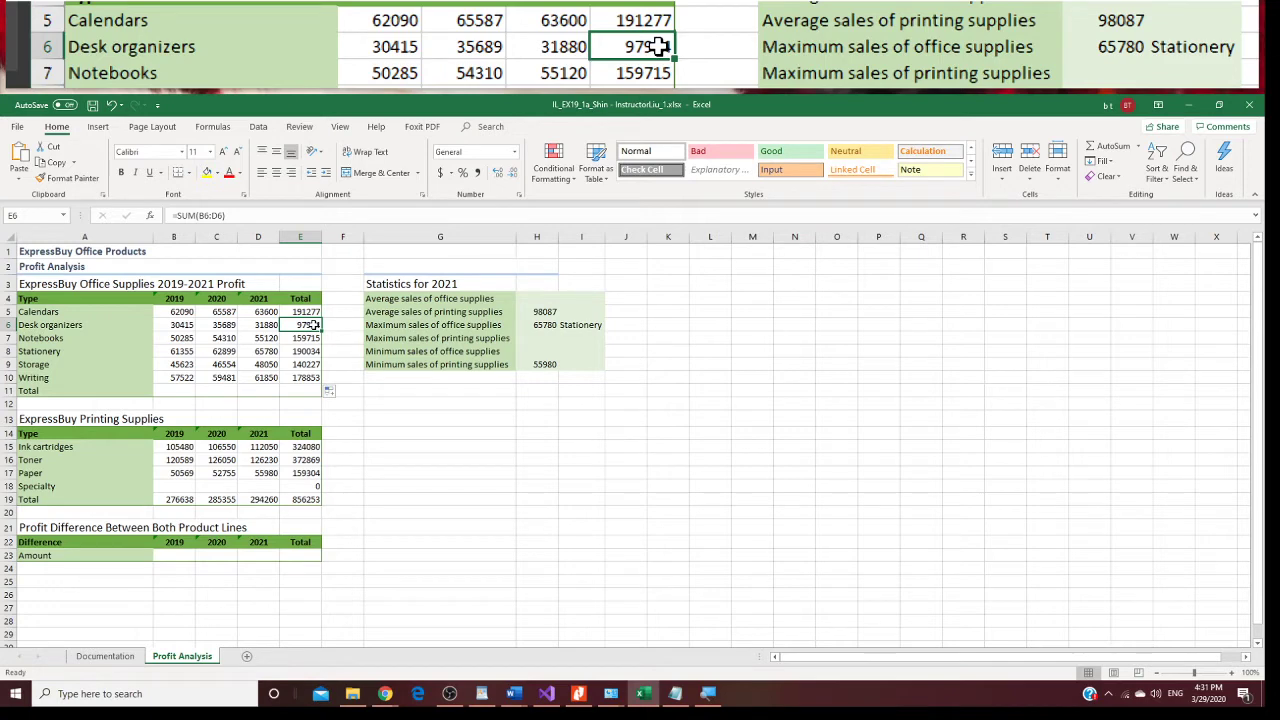
click(310, 338)
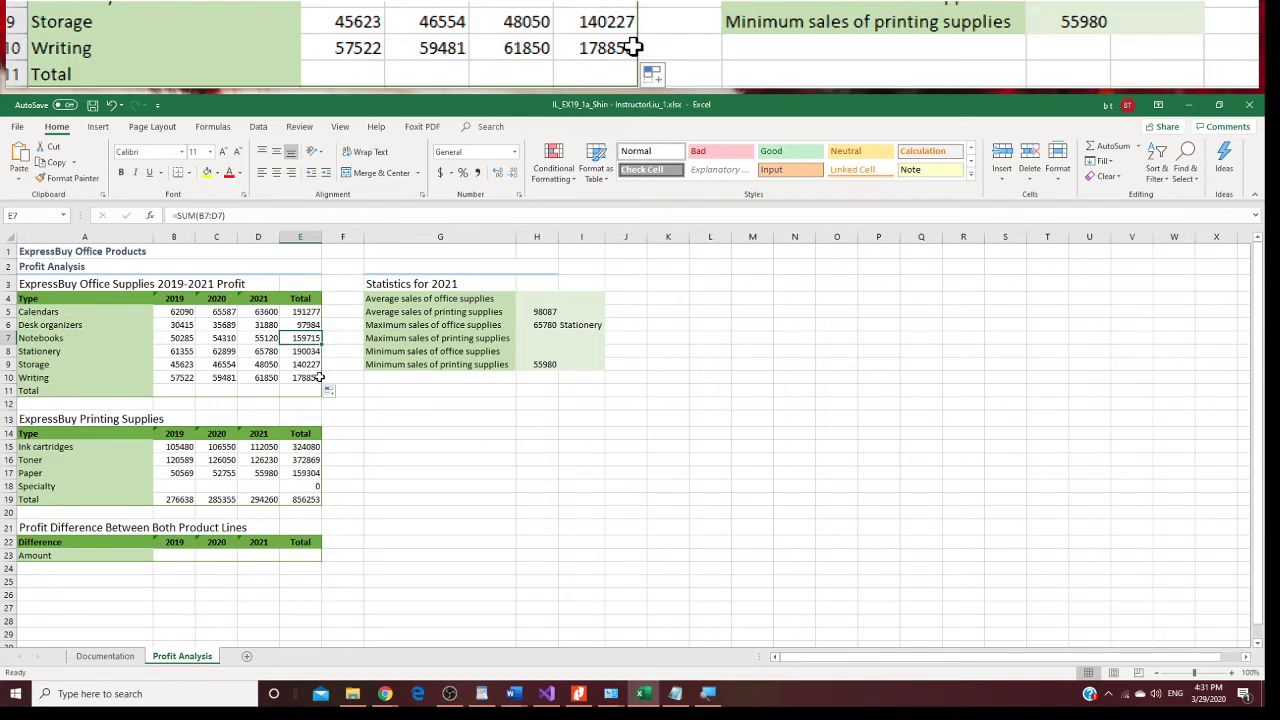
Total the 2019 office supplies in B11 with AutoSum over B5:B10, and fill the formula across to E11.
click(182, 392)
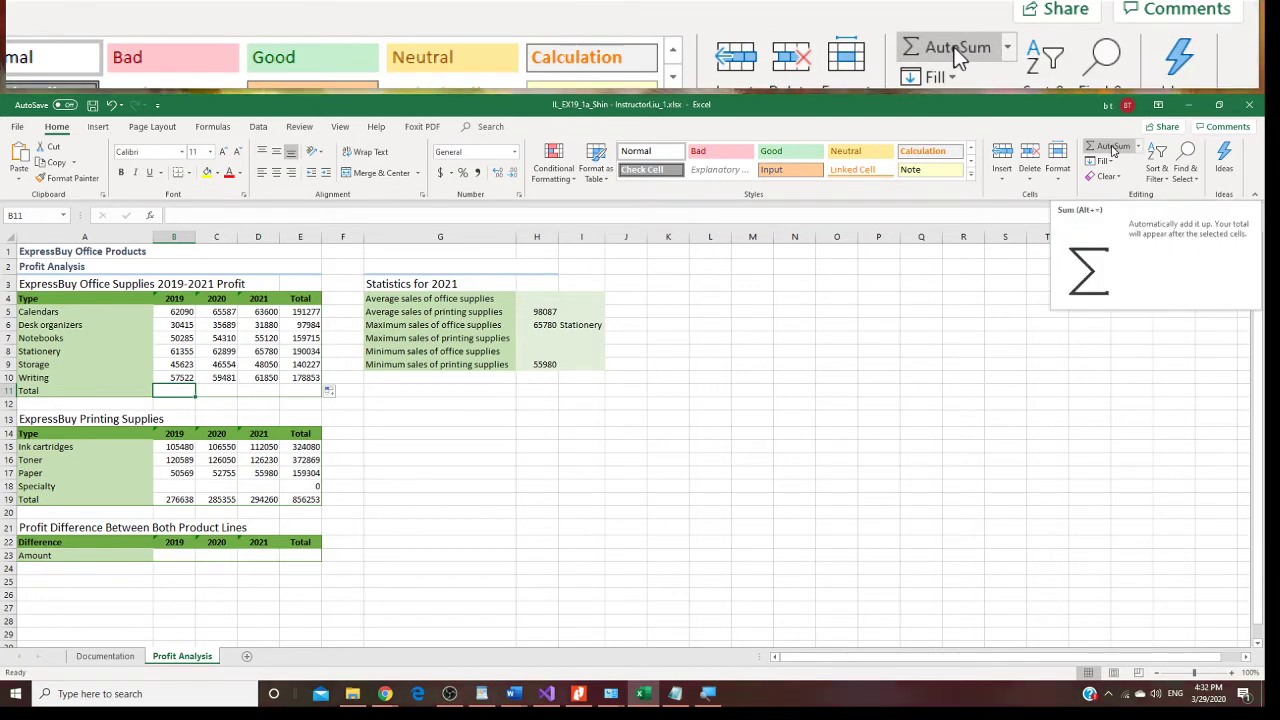
click(1113, 148)
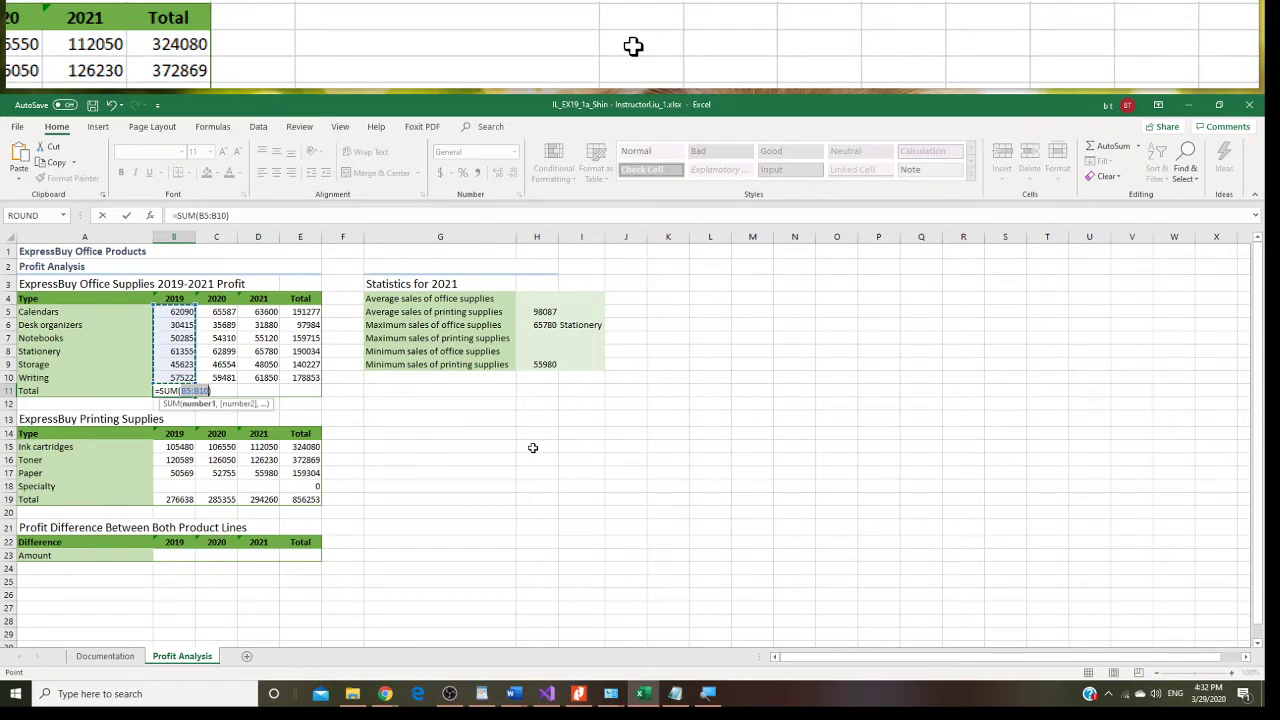
key(Return)
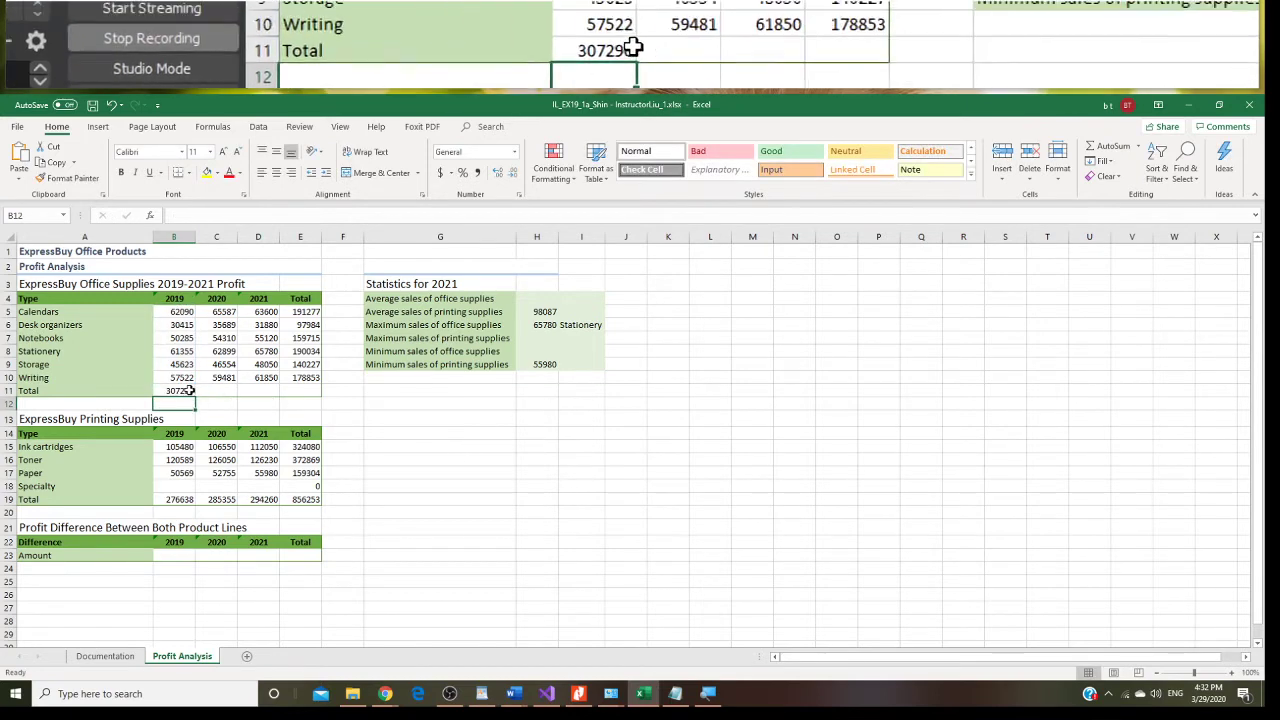
click(177, 390)
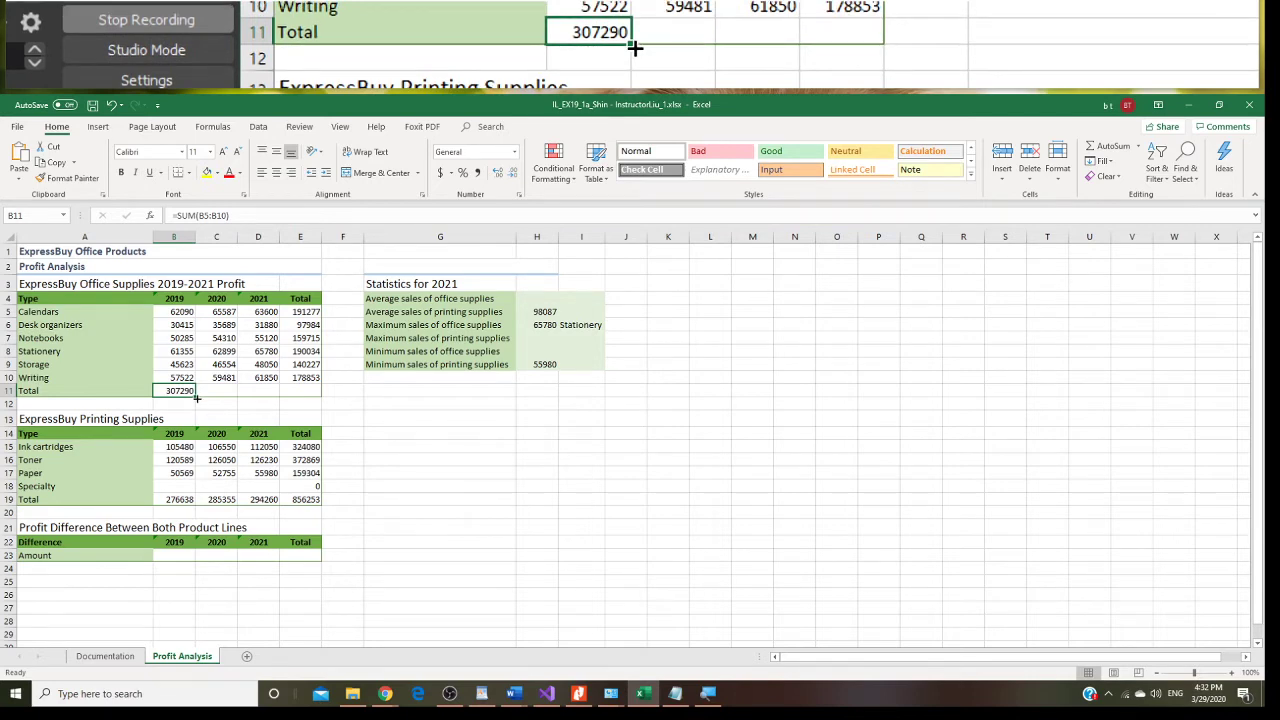
drag(197, 397, 318, 394)
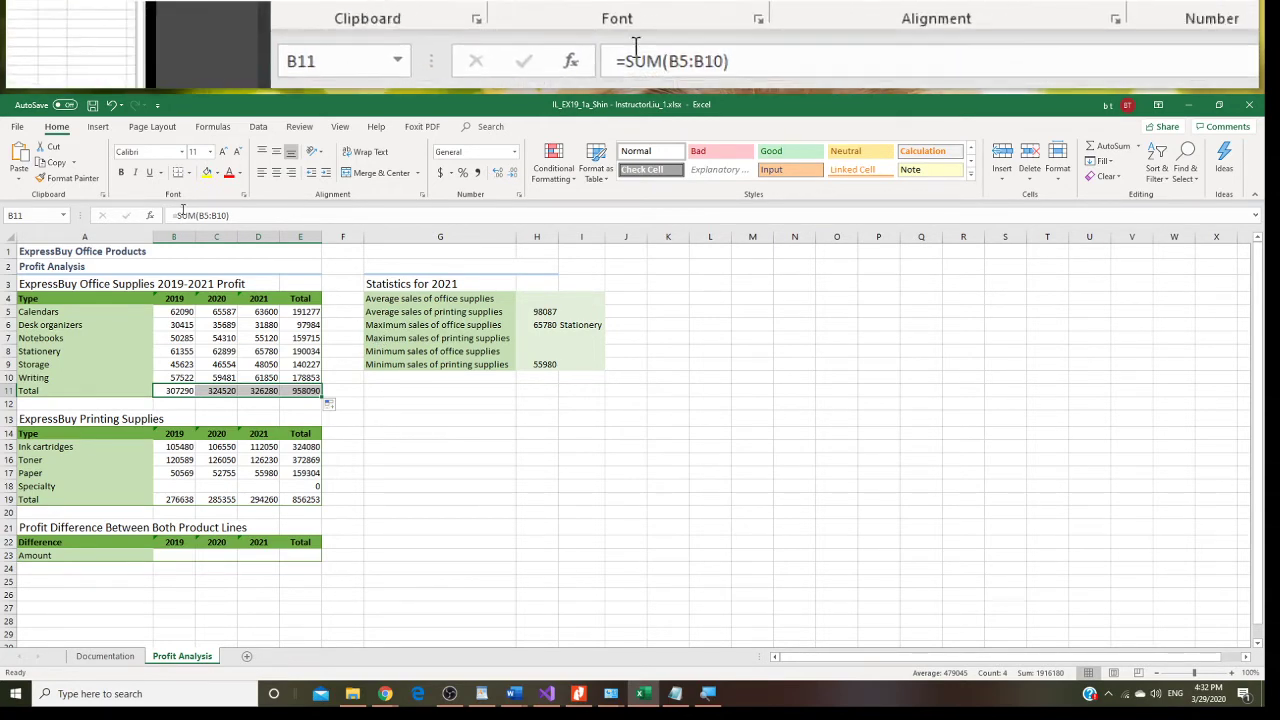
Append 2019-2021 to the heading in cell A13 so it reads ExpressBuy Printing Supplies 2019-2021.
click(83, 421)
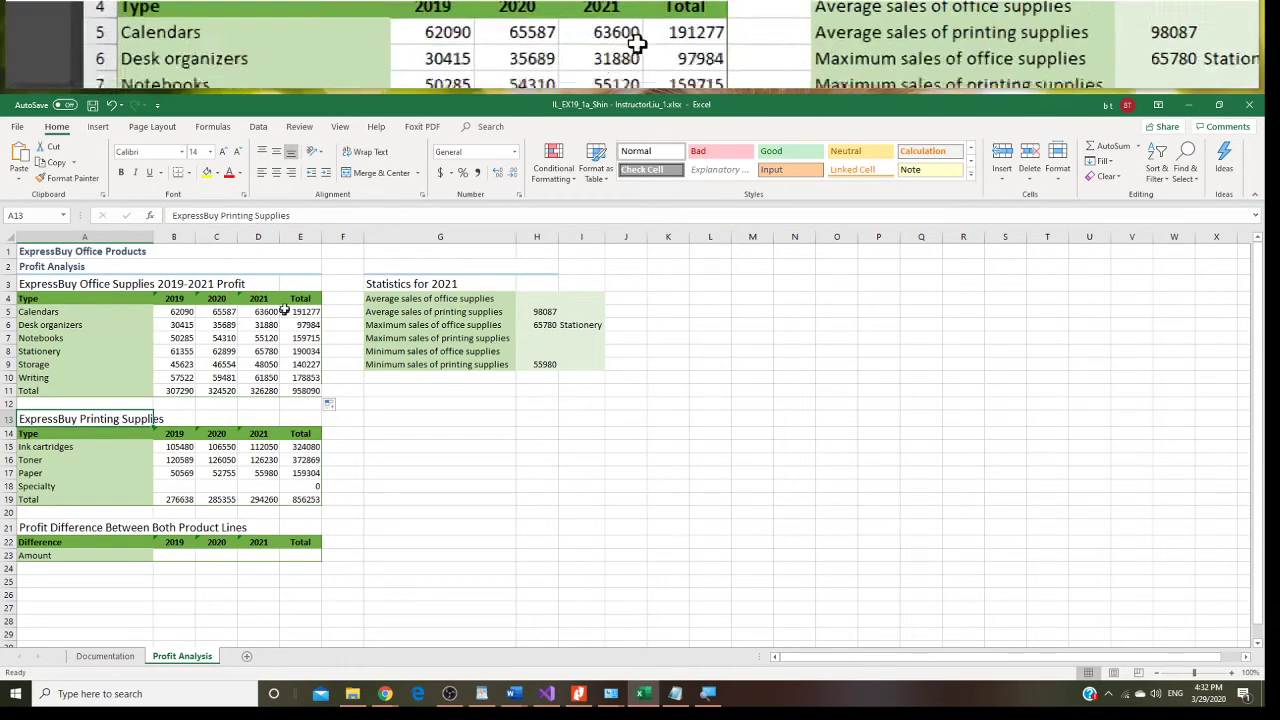
click(296, 216)
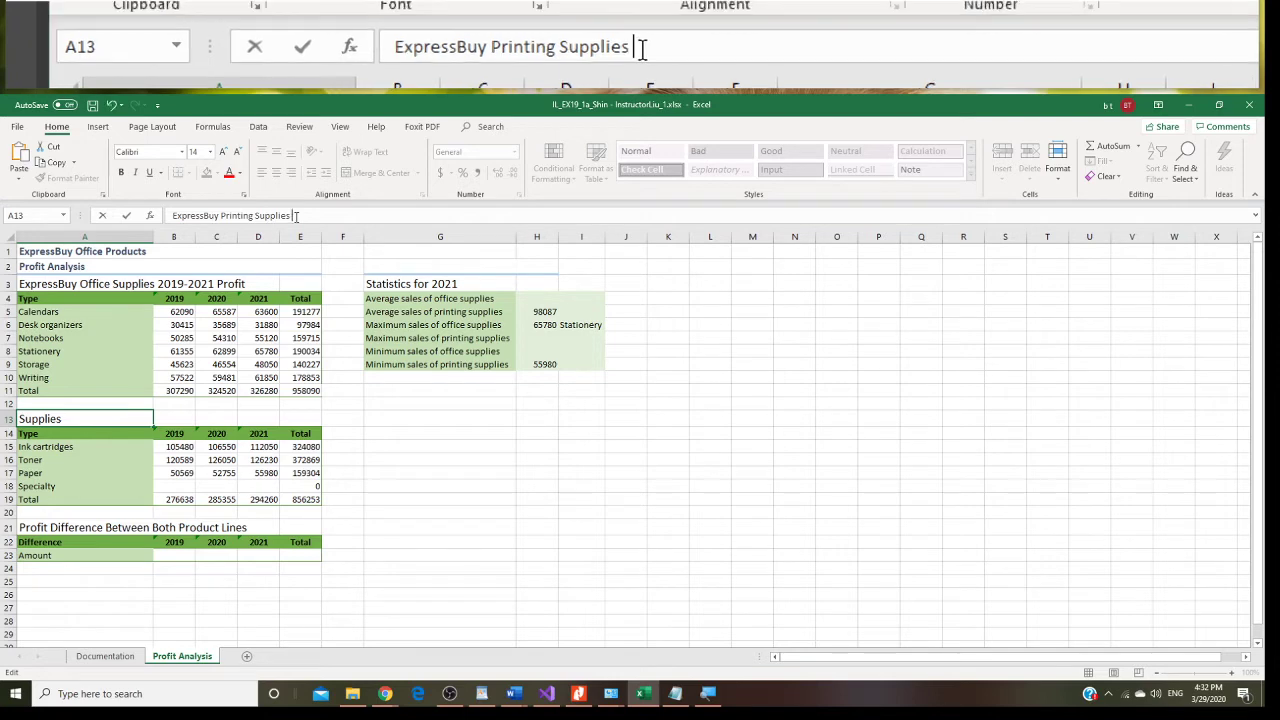
text(2019)
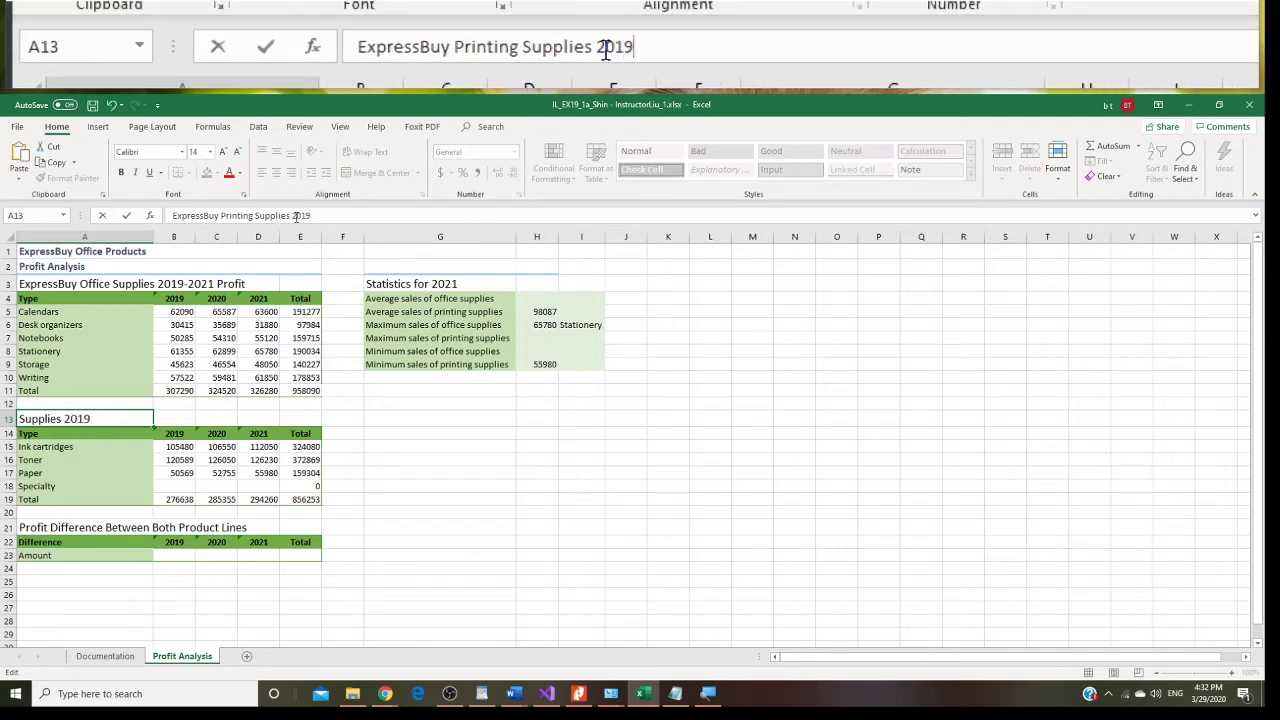
text(-2021)
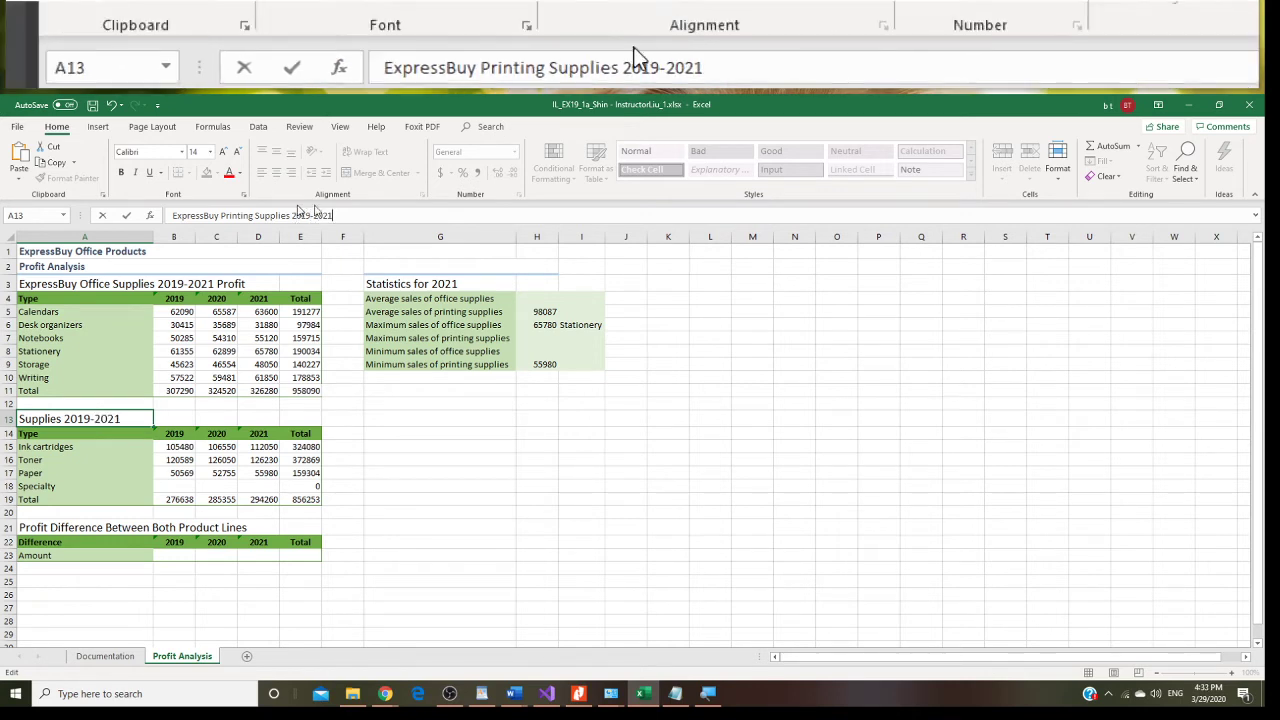
click(440, 495)
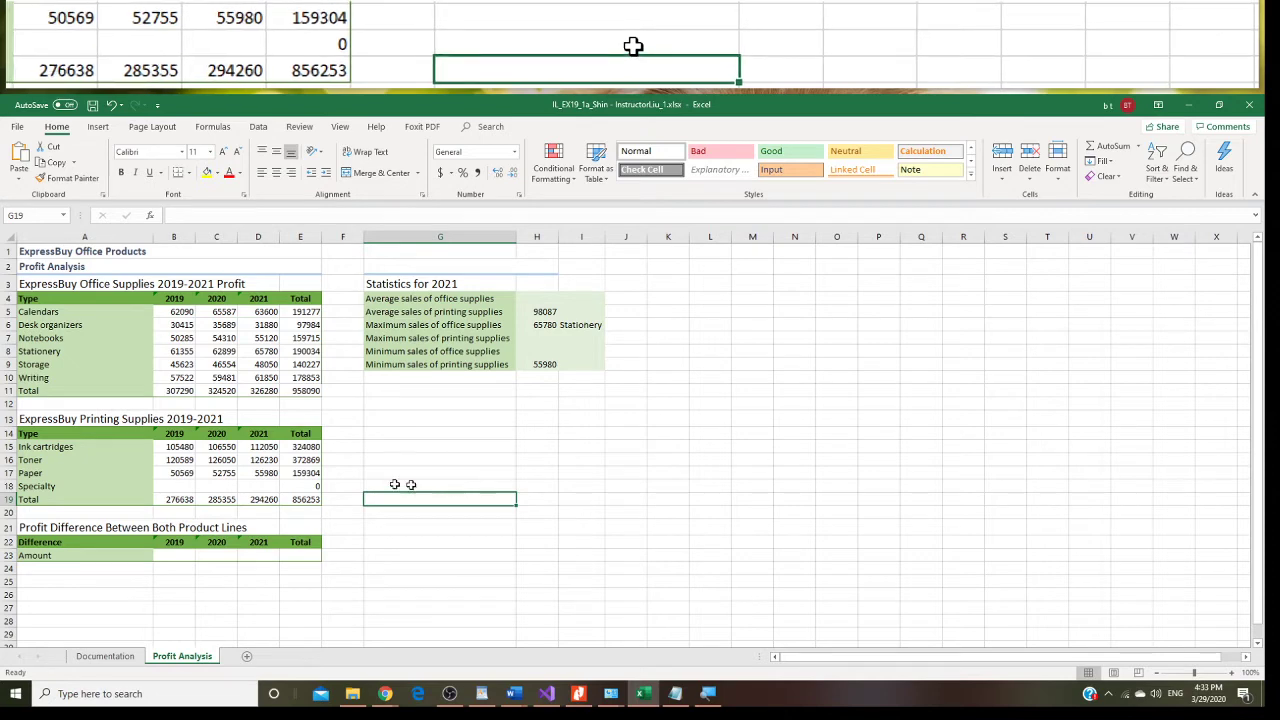
Enter the Specialty sales in row 18 as 34200 for 2019, 36500 for 2020 and 35750 for 2021.
click(184, 486)
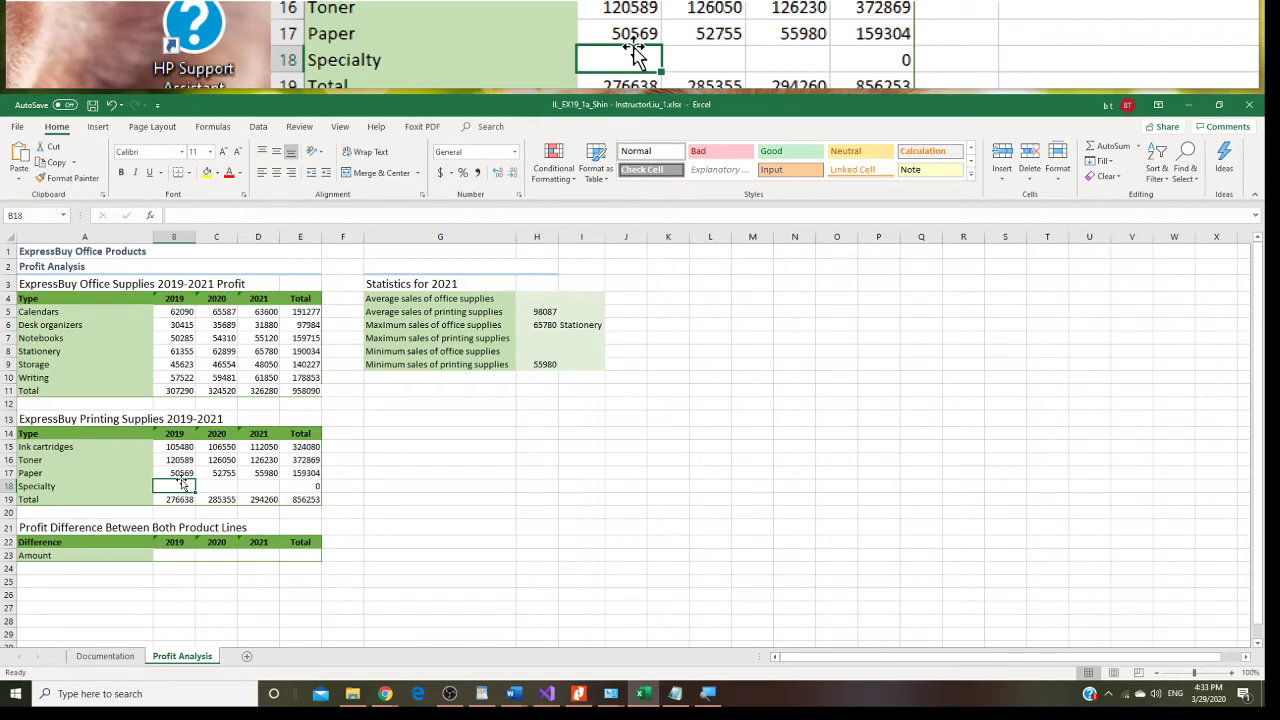
text(34200)
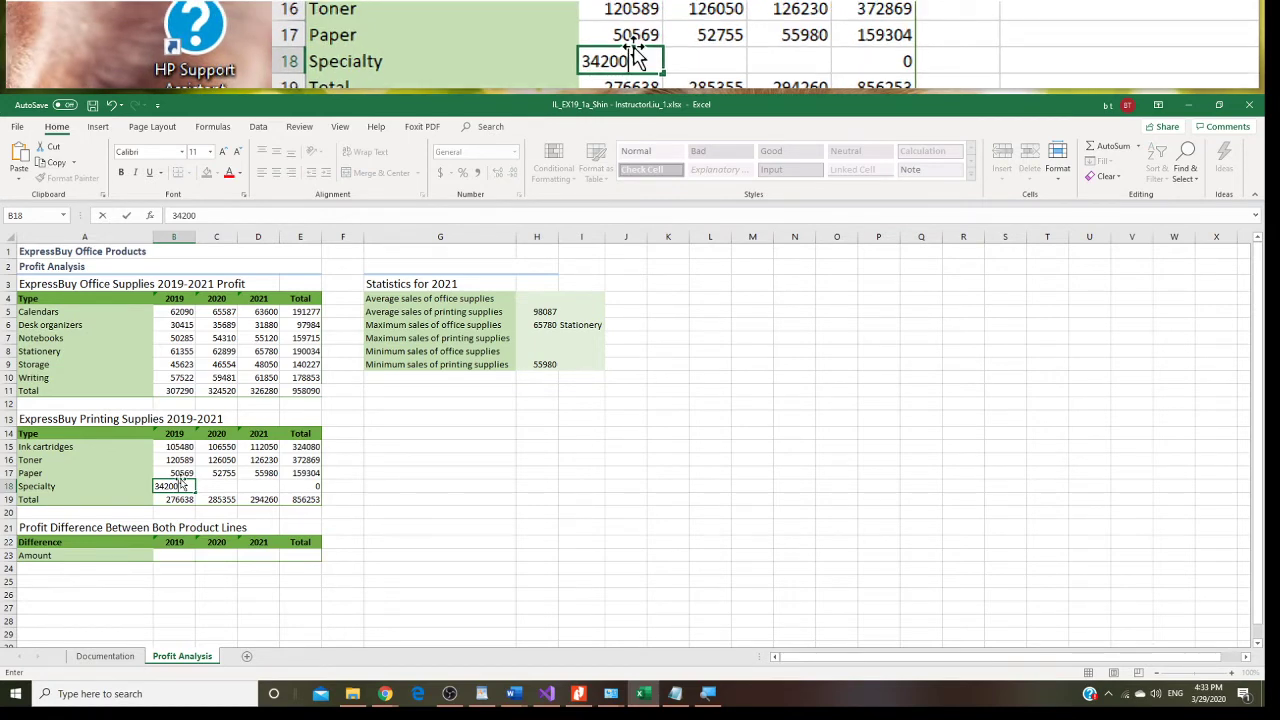
key(Tab)
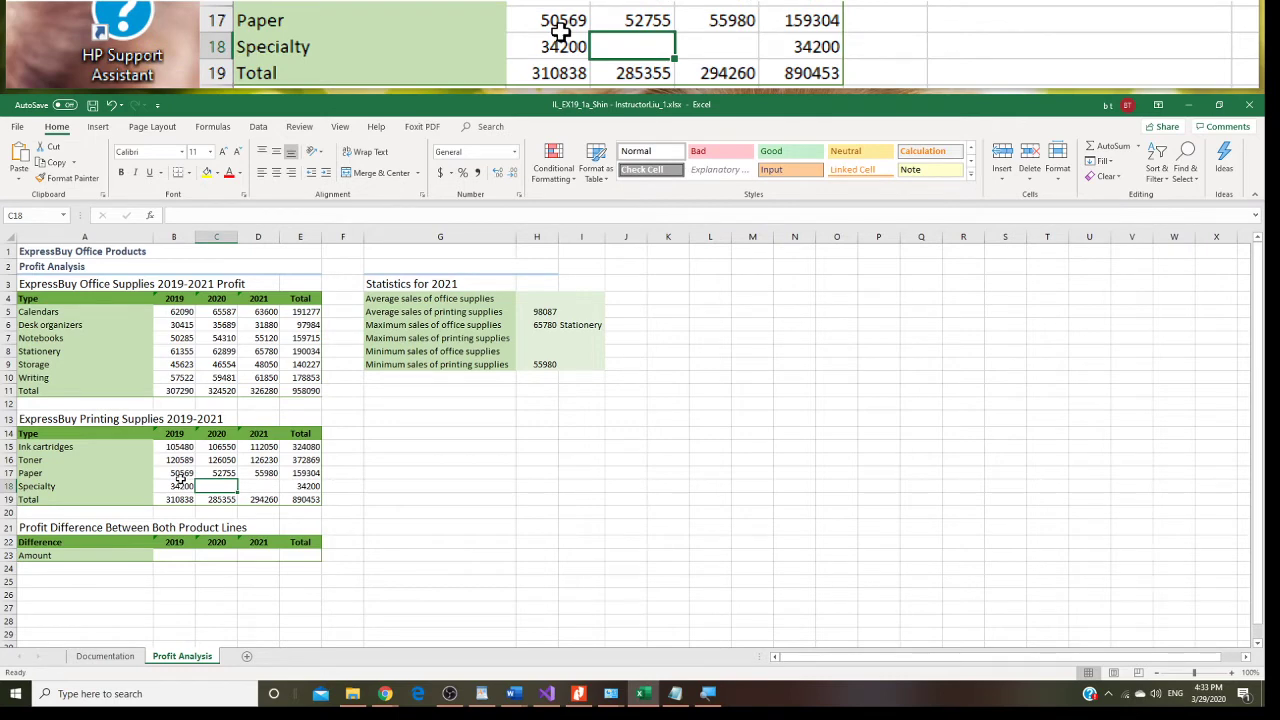
text(365)
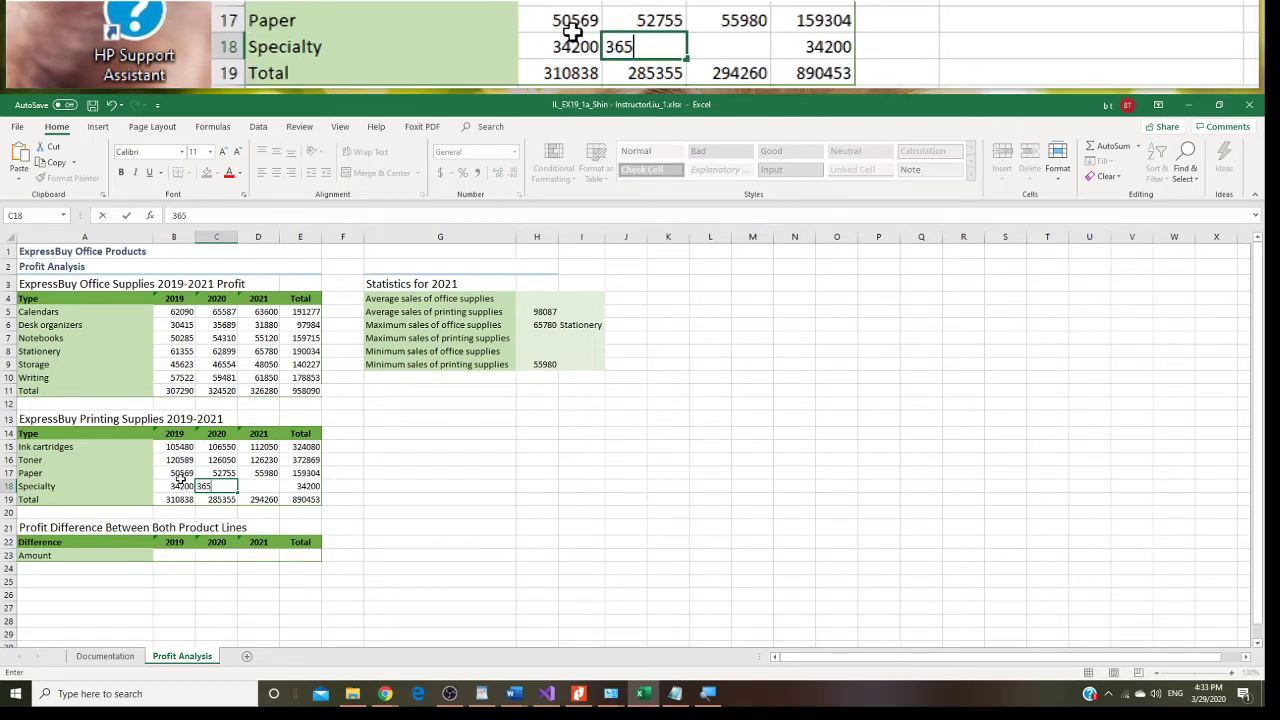
text(00)
key(Tab)
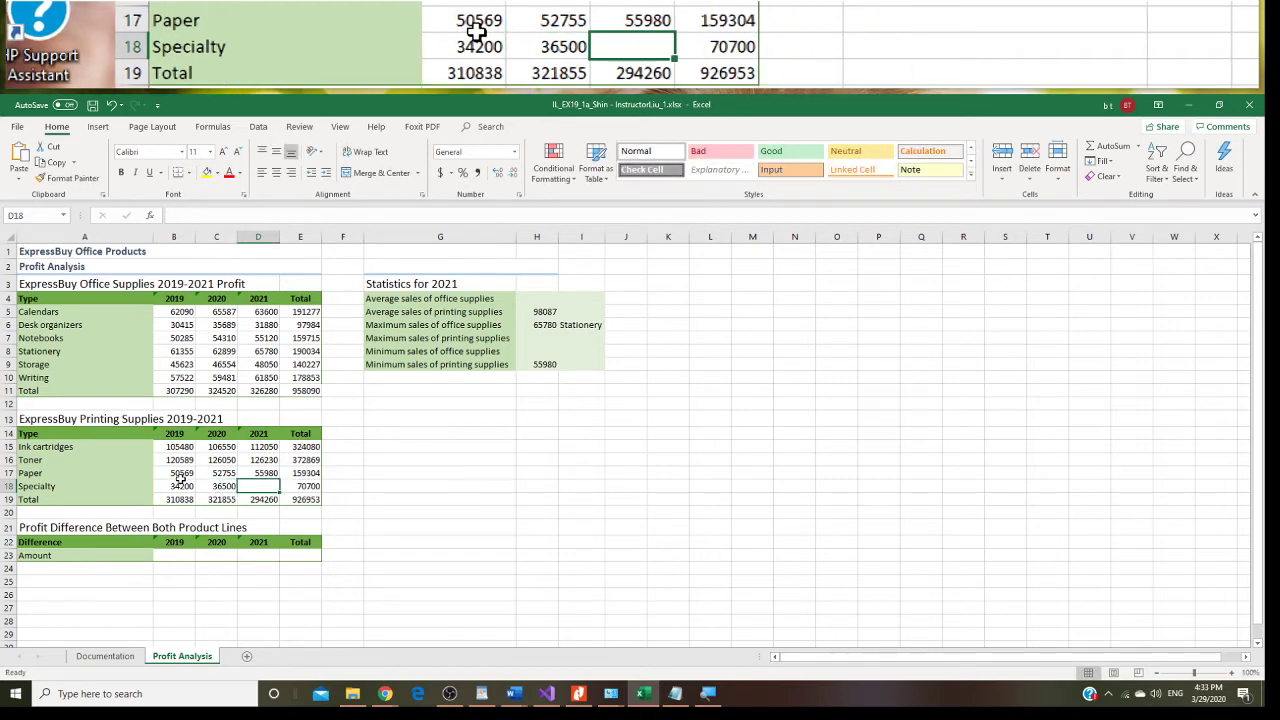
text(3)
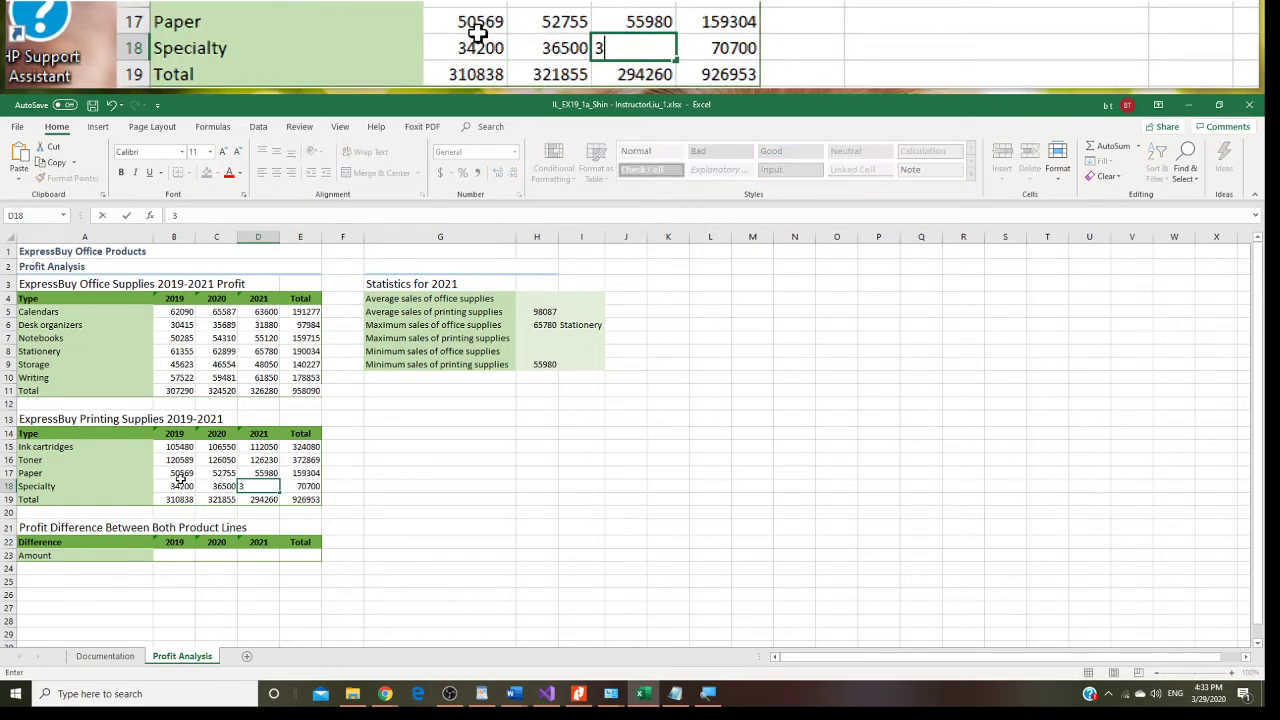
text(5750)
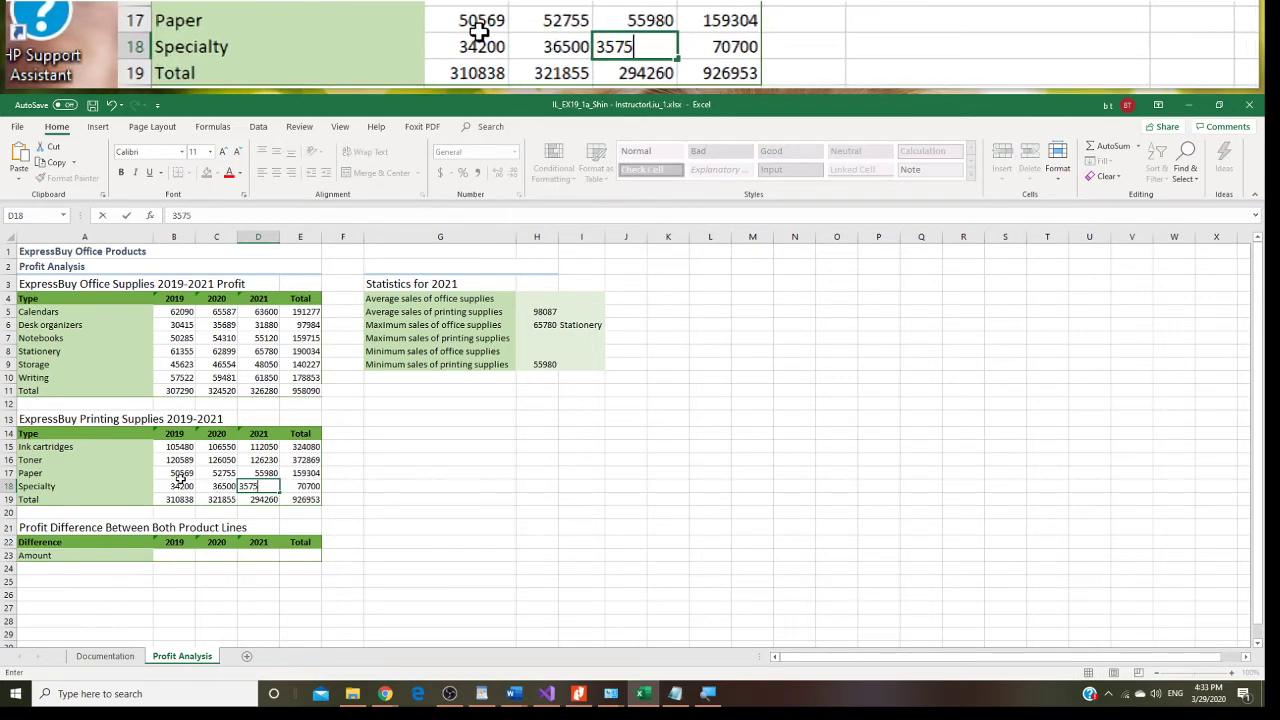
click(420, 497)
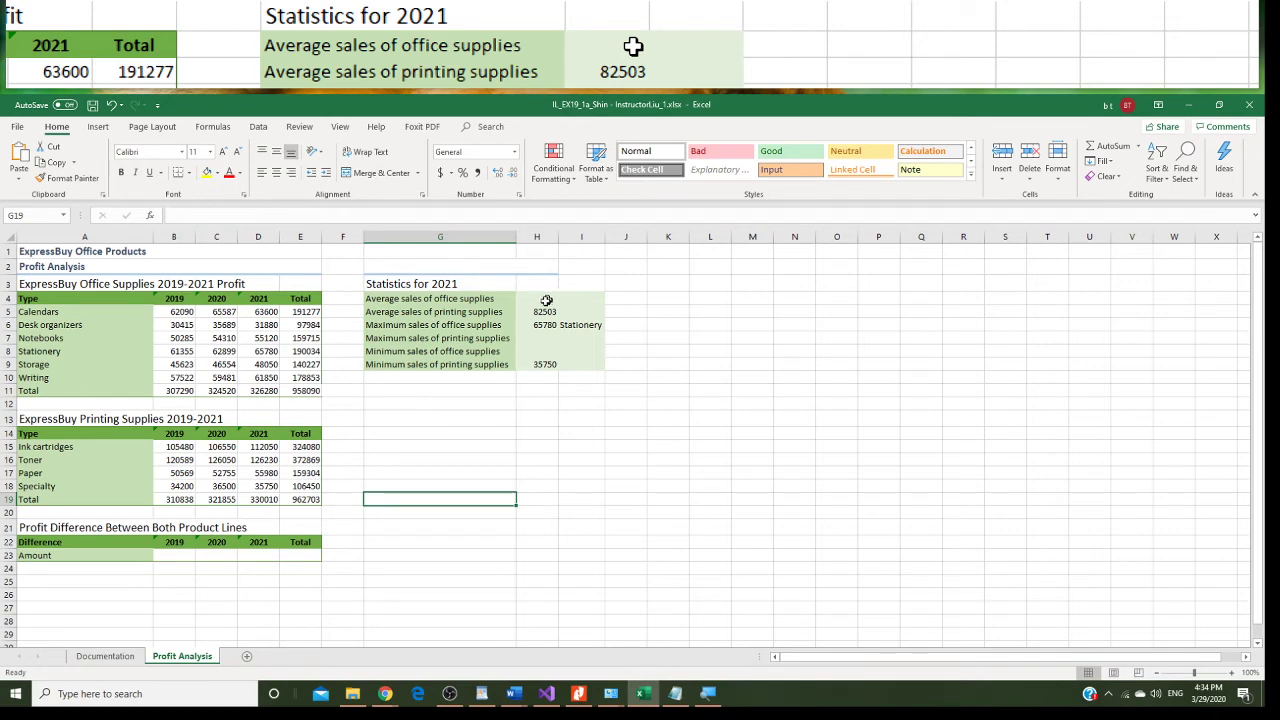
Calculate the 2019 profit difference in B23 with the formula =B19-B11, and fill it across to E23.
click(174, 555)
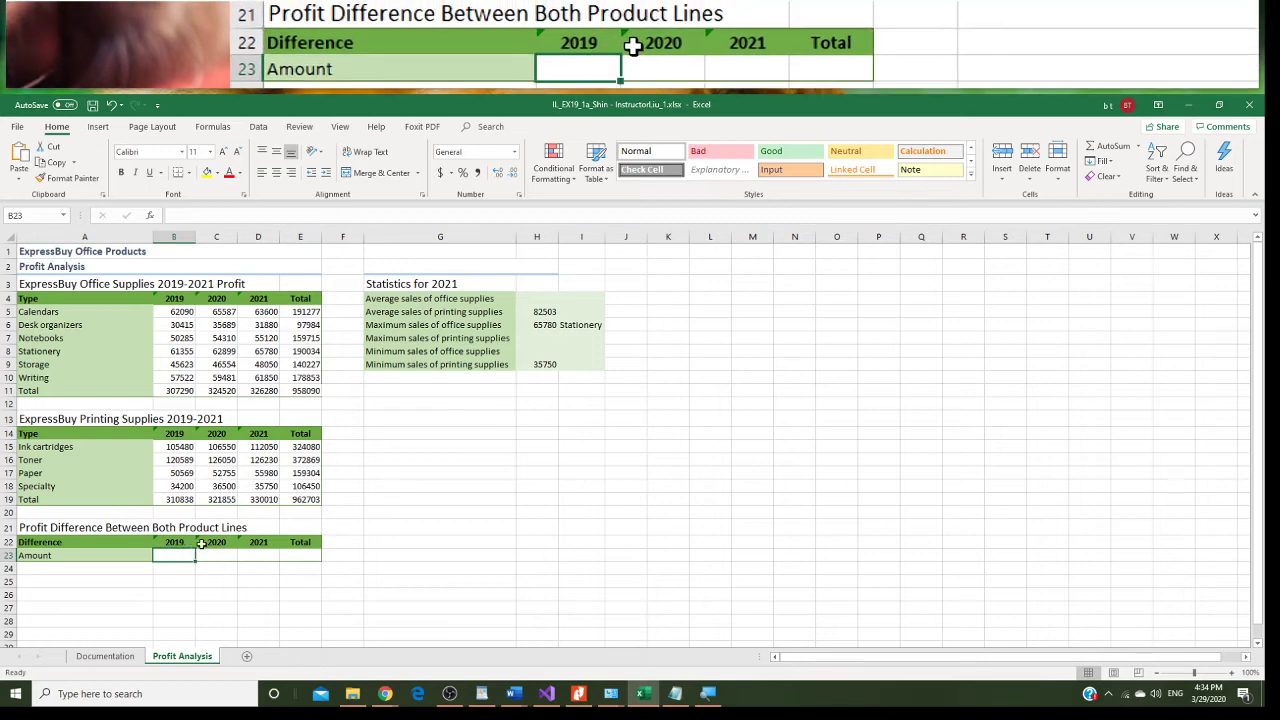
text(=)
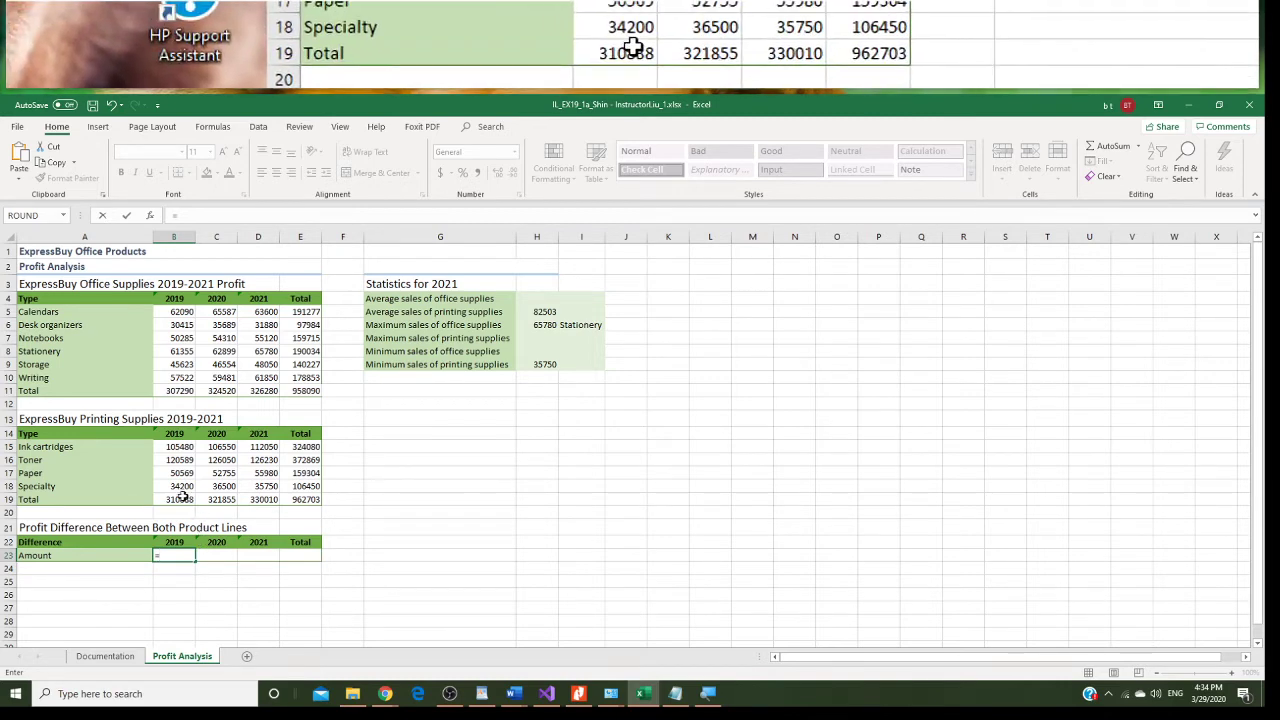
click(180, 499)
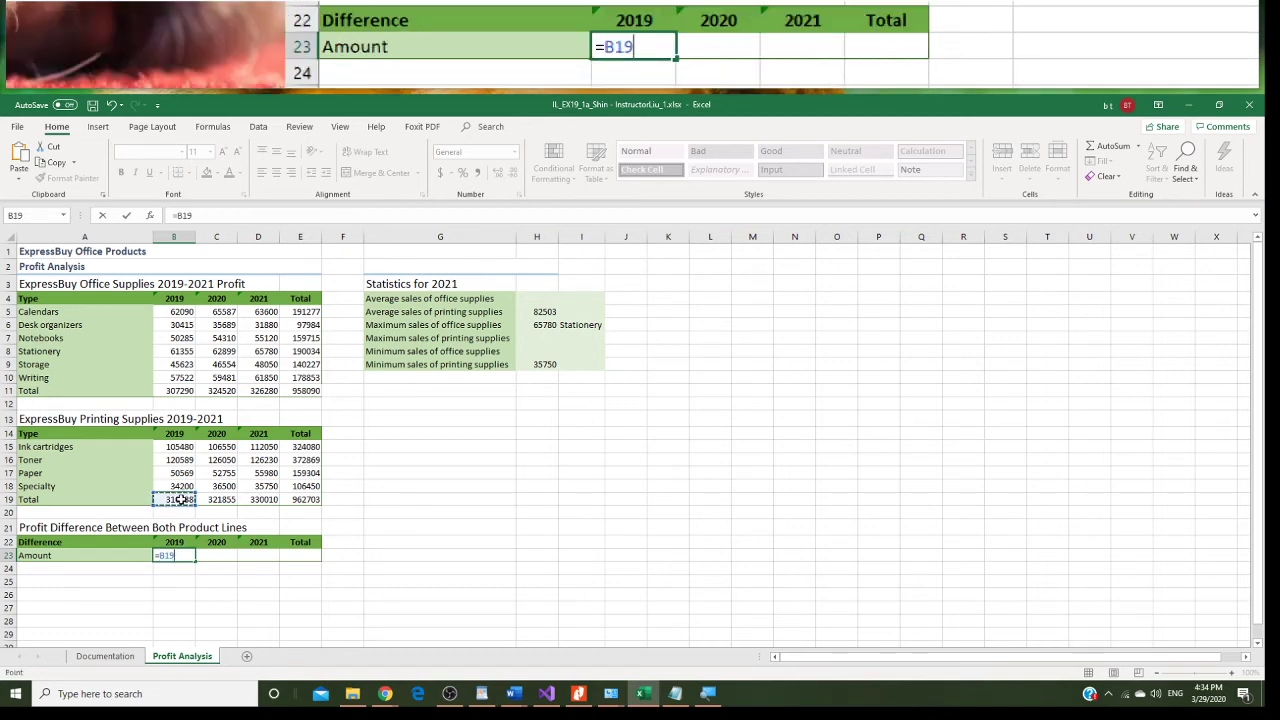
text(-)
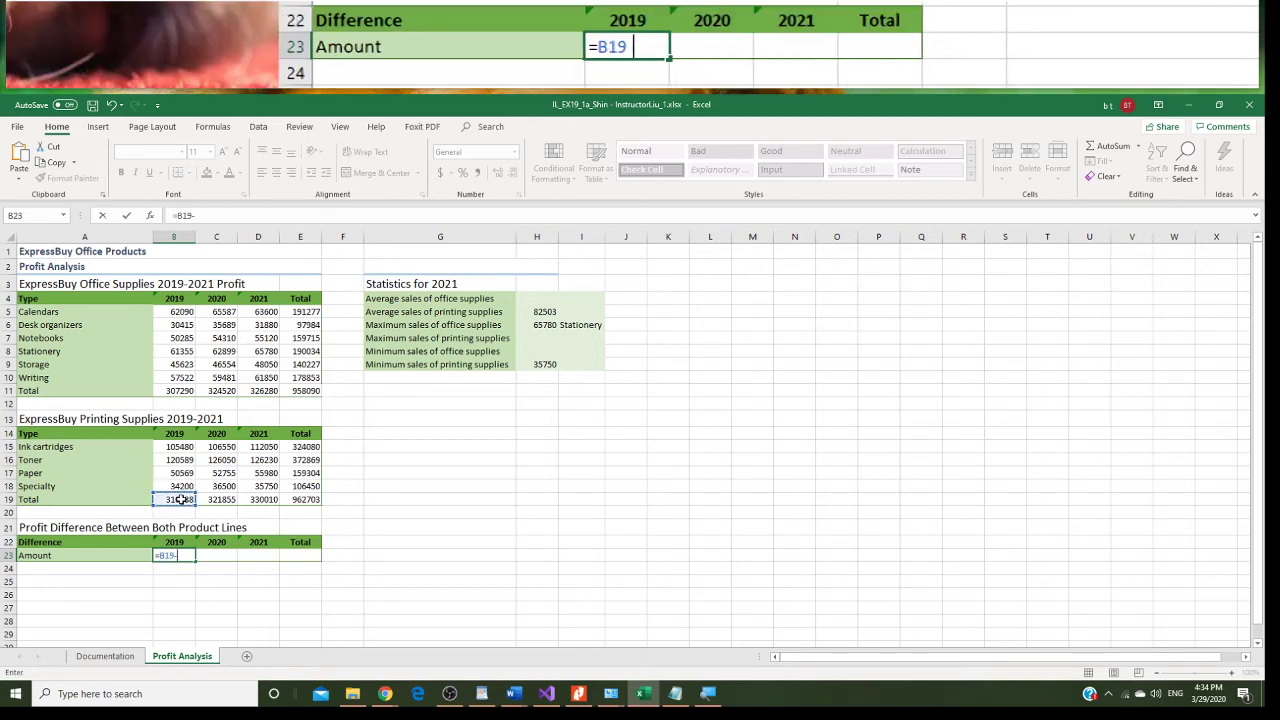
click(180, 390)
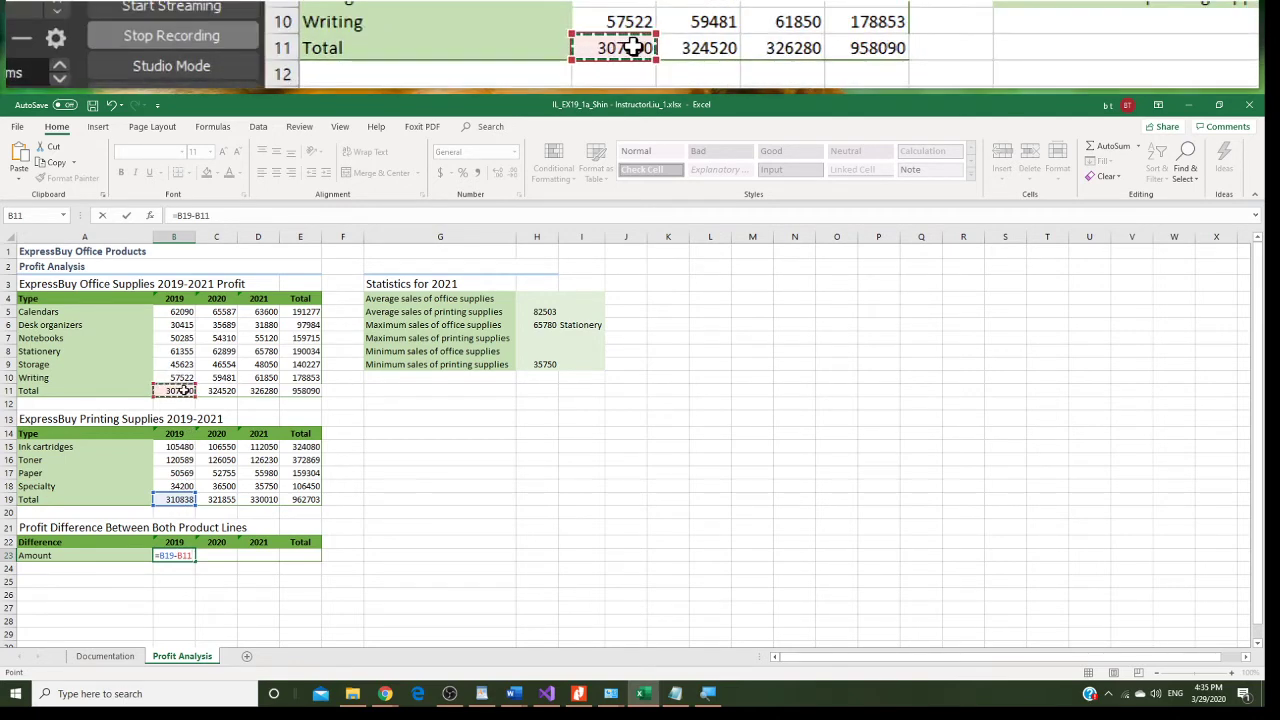
key(Return)
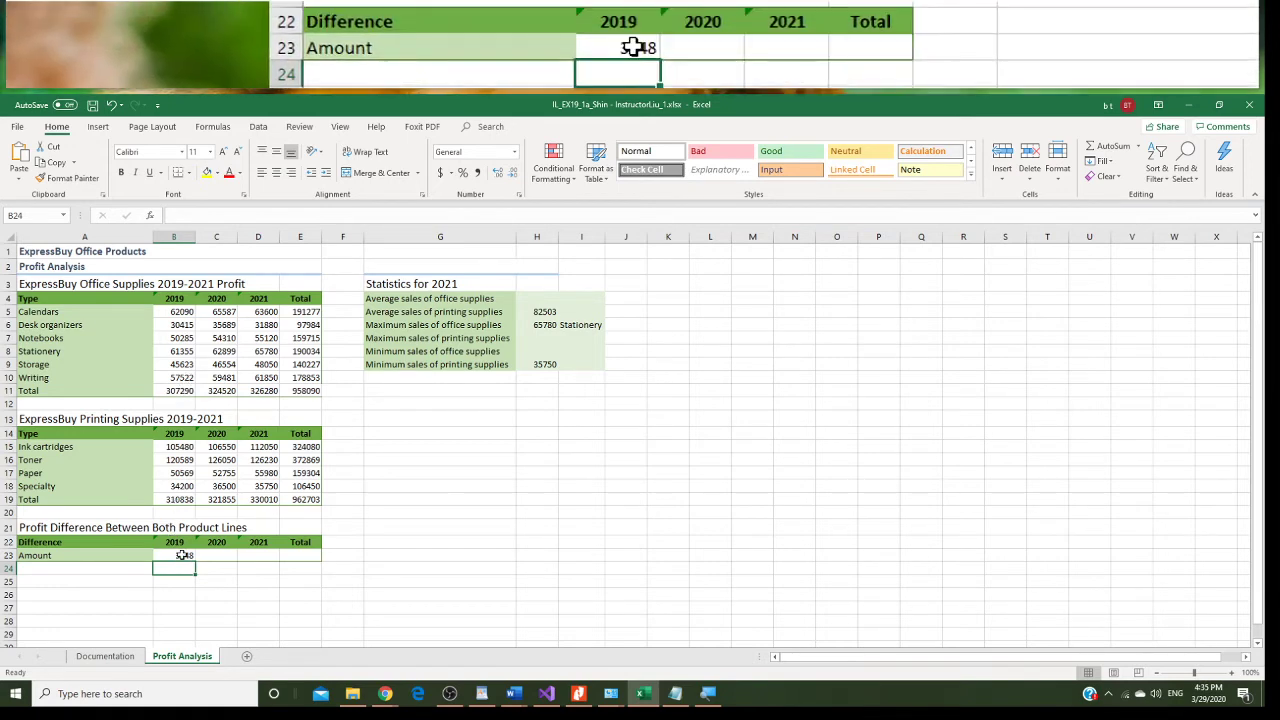
click(181, 555)
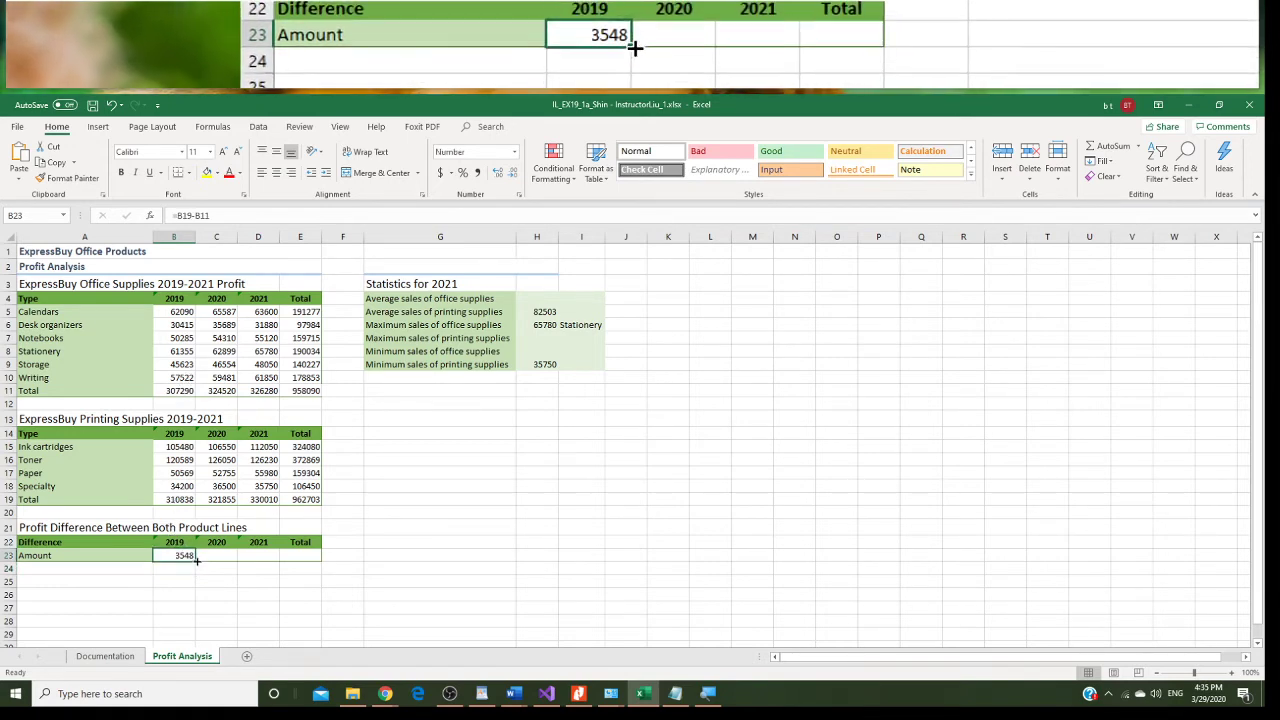
drag(196, 560, 312, 558)
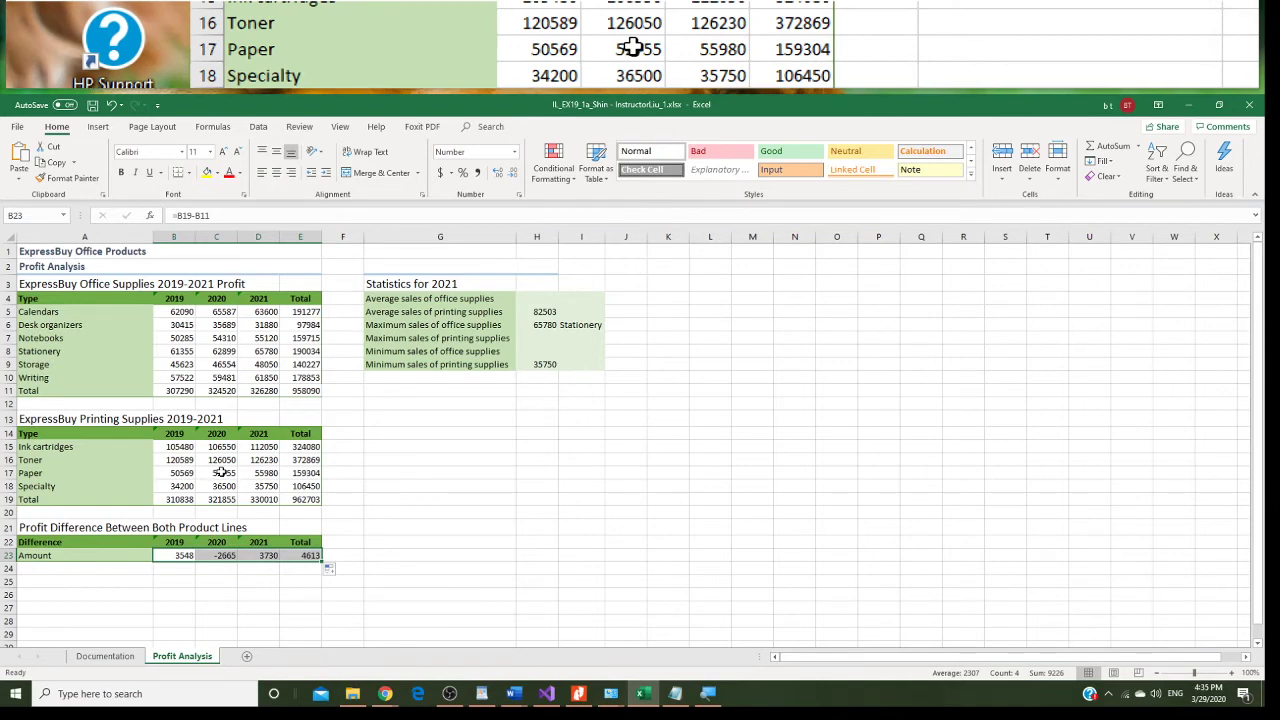
Calculate the average 2021 sales of office supplies in H4 with the AVERAGE function over D5:D10.
click(542, 299)
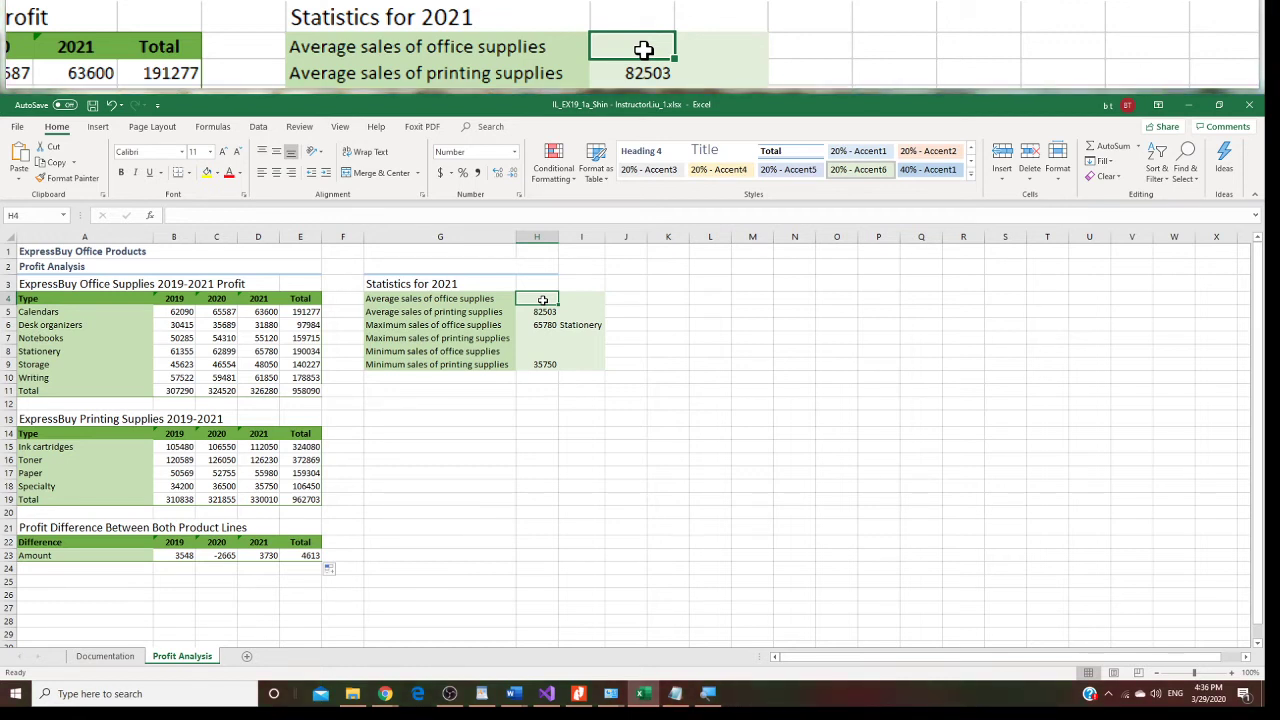
text(=)
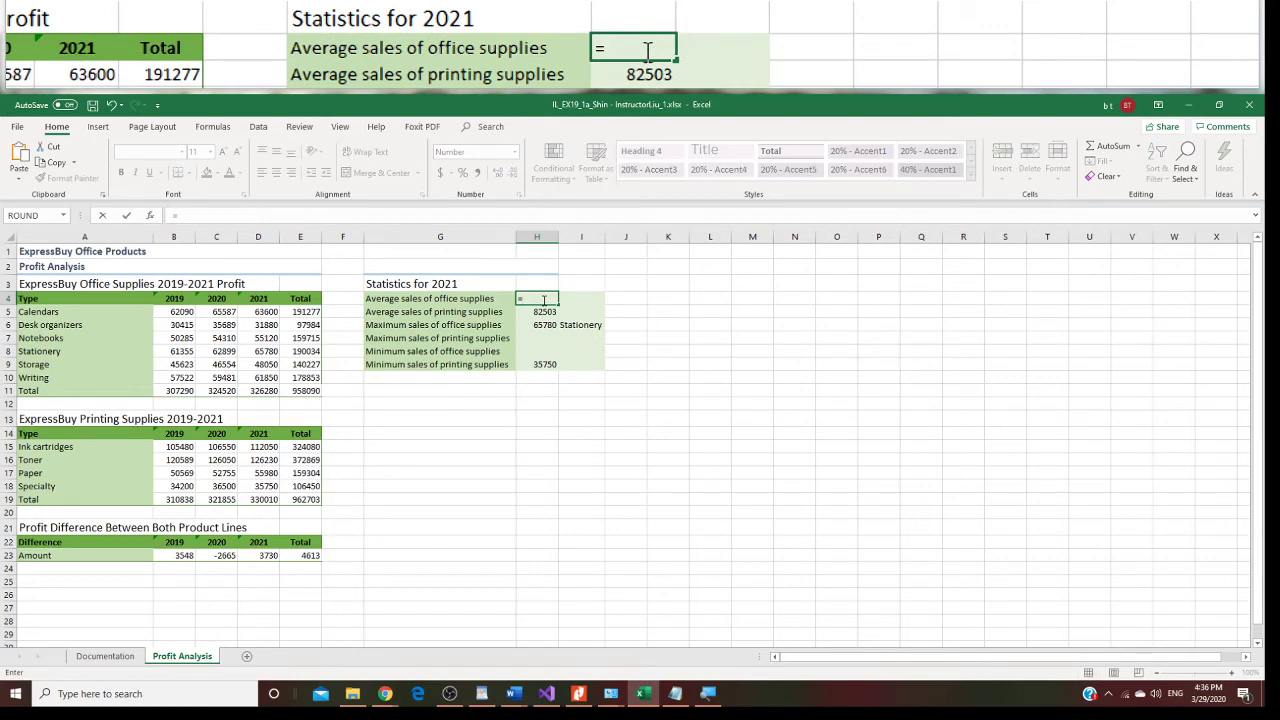
text(a)
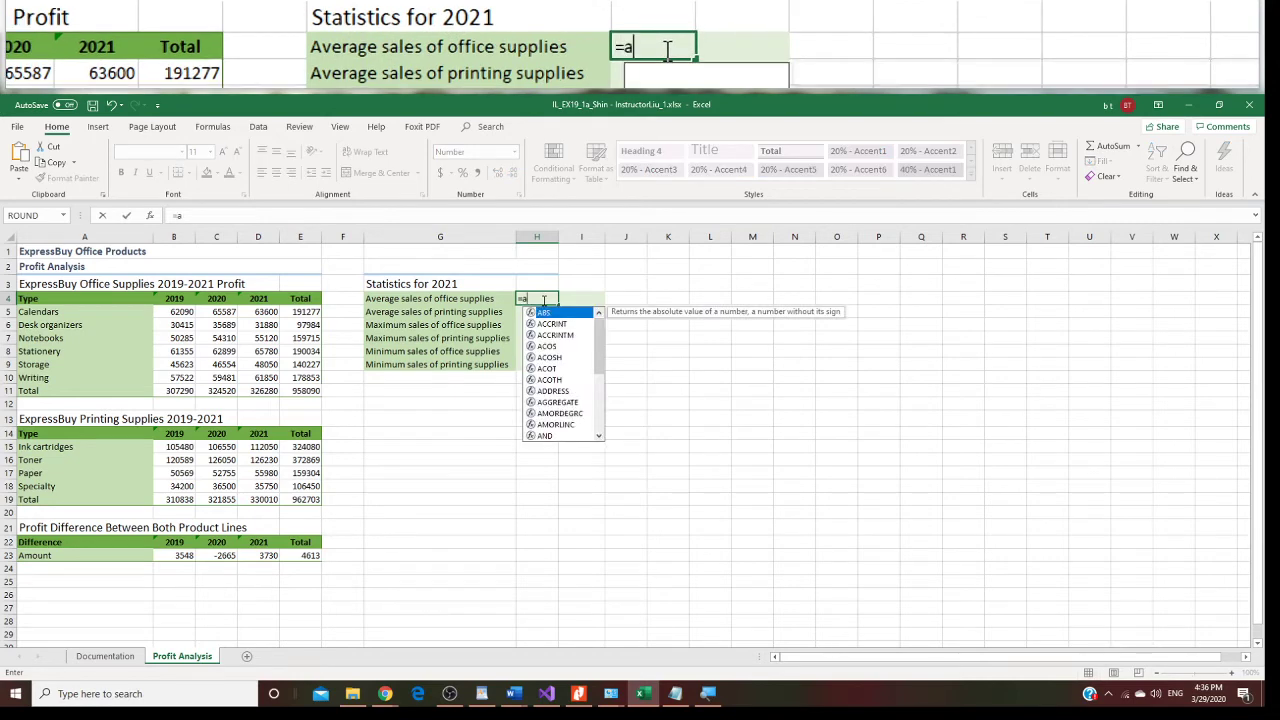
text(ver)
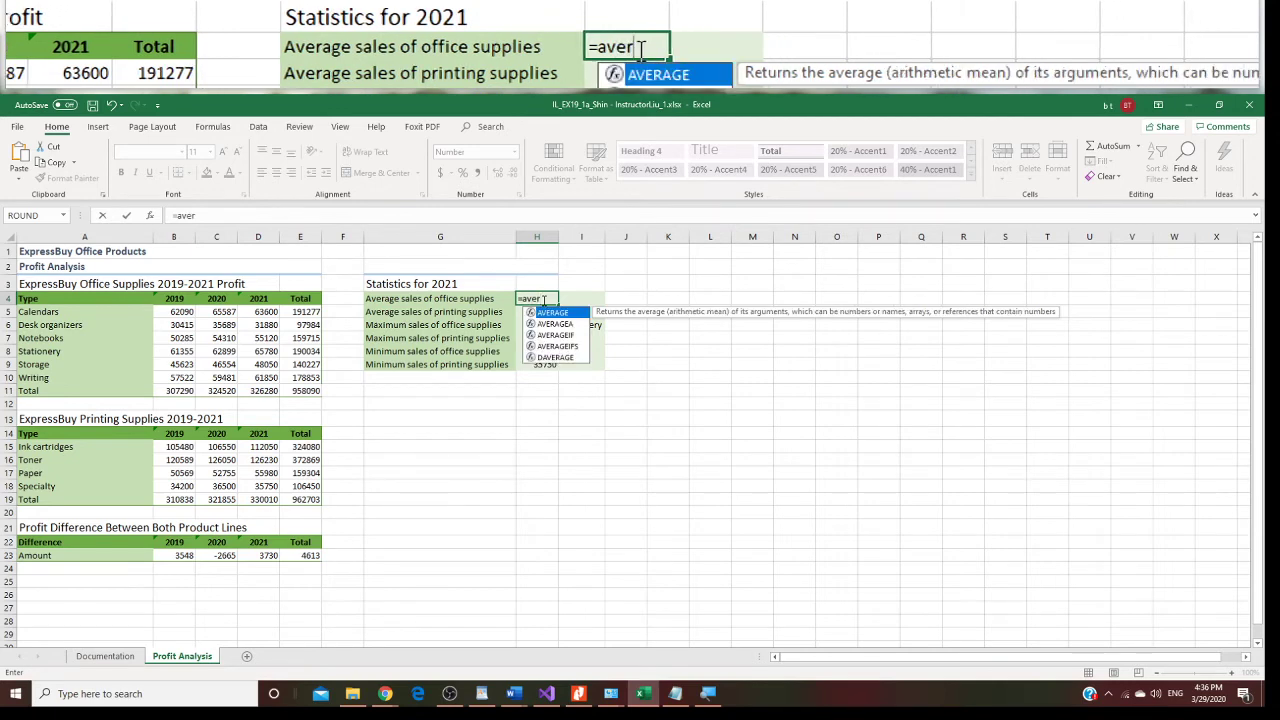
double_click(553, 312)
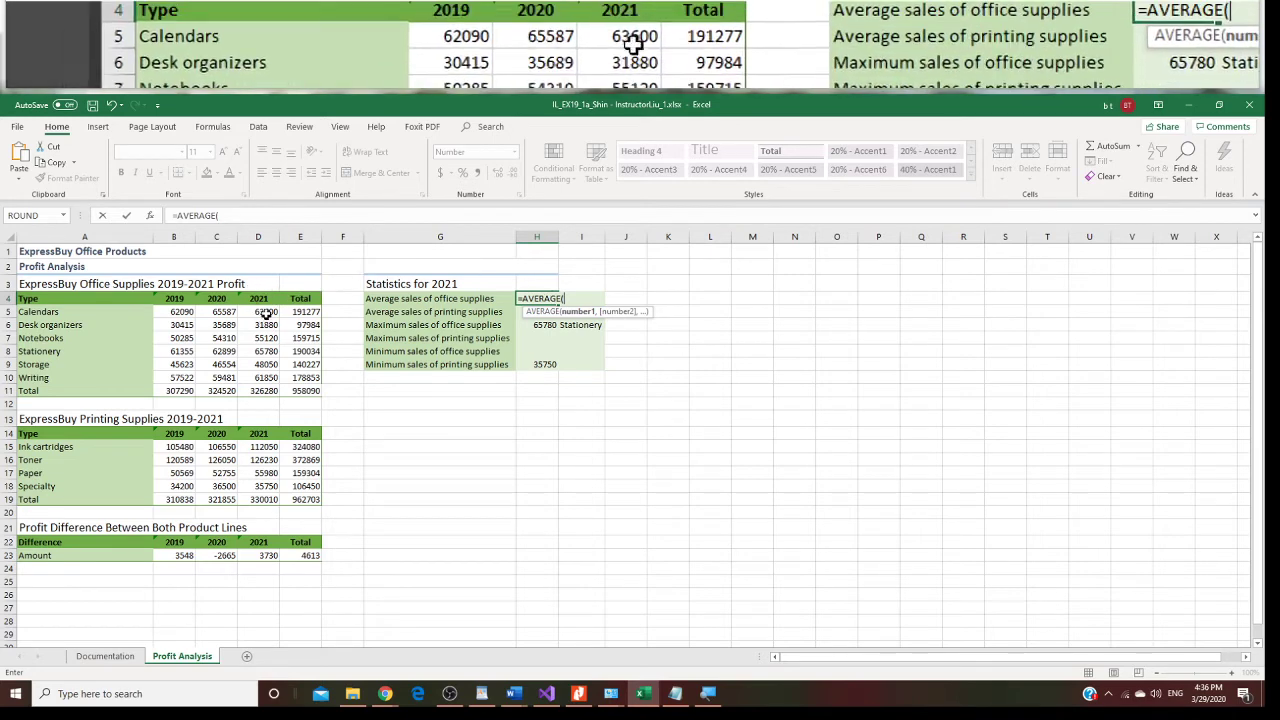
drag(267, 312, 273, 380)
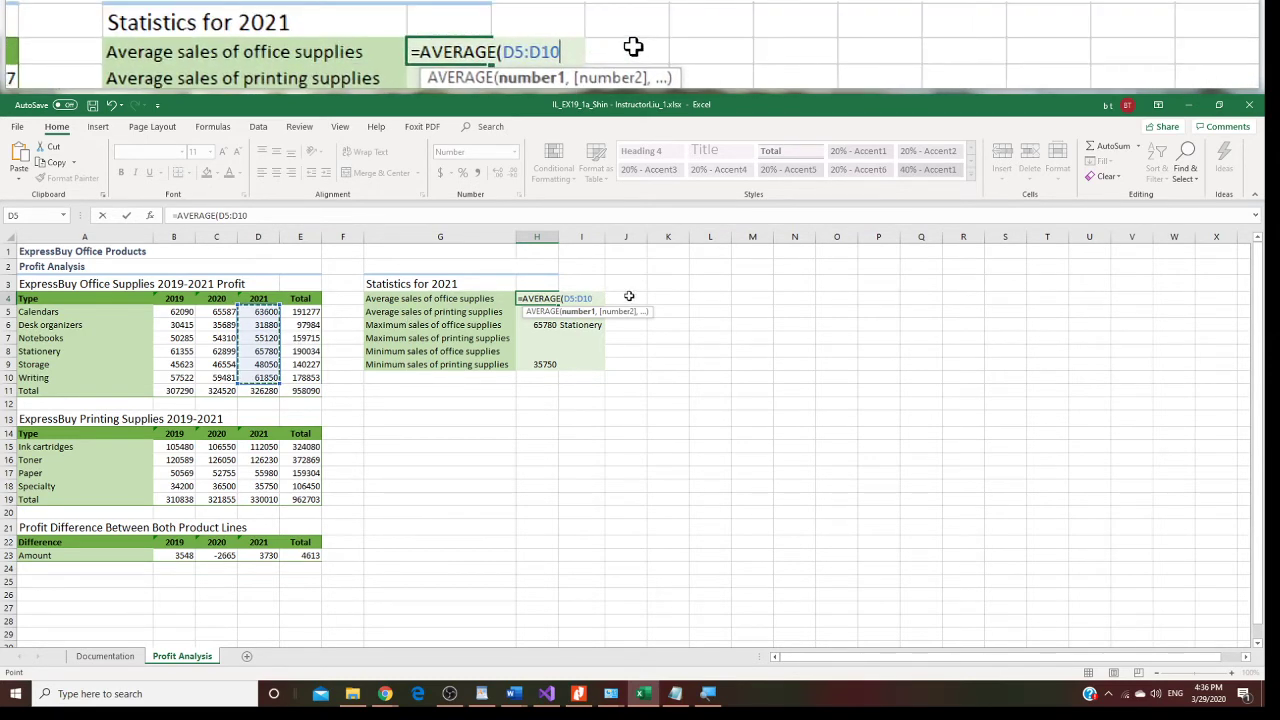
text())
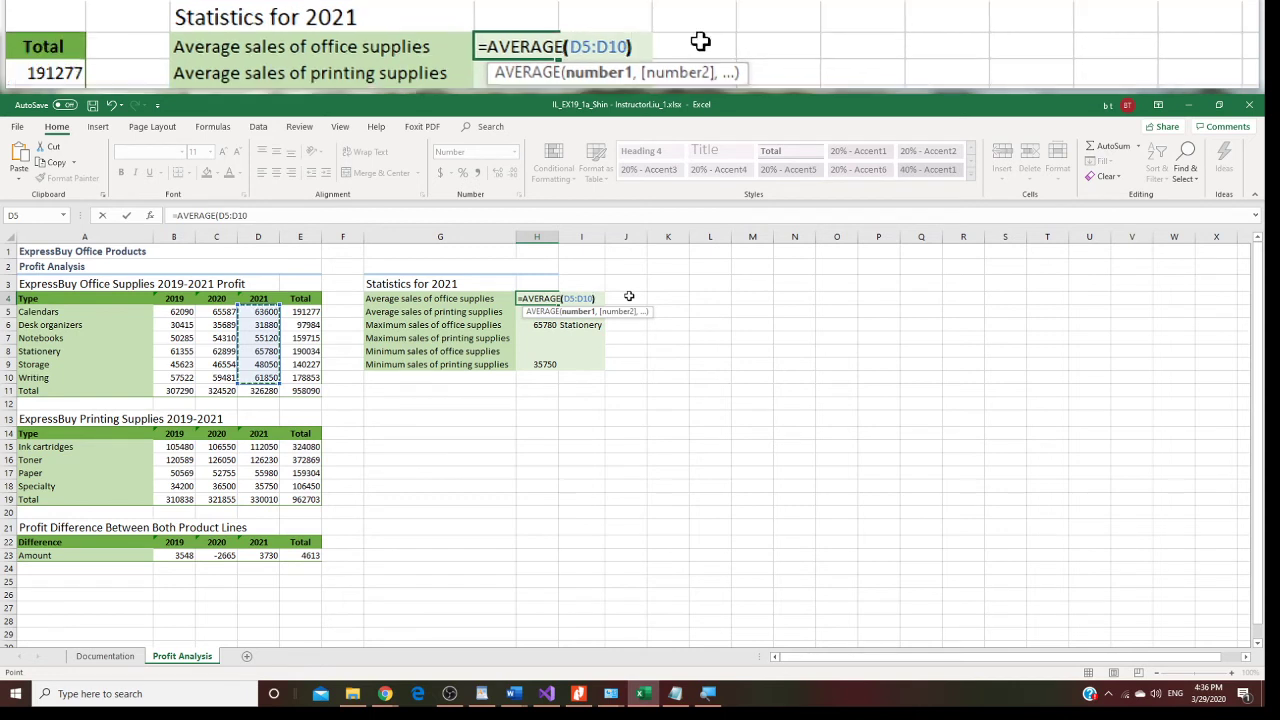
key(Return)
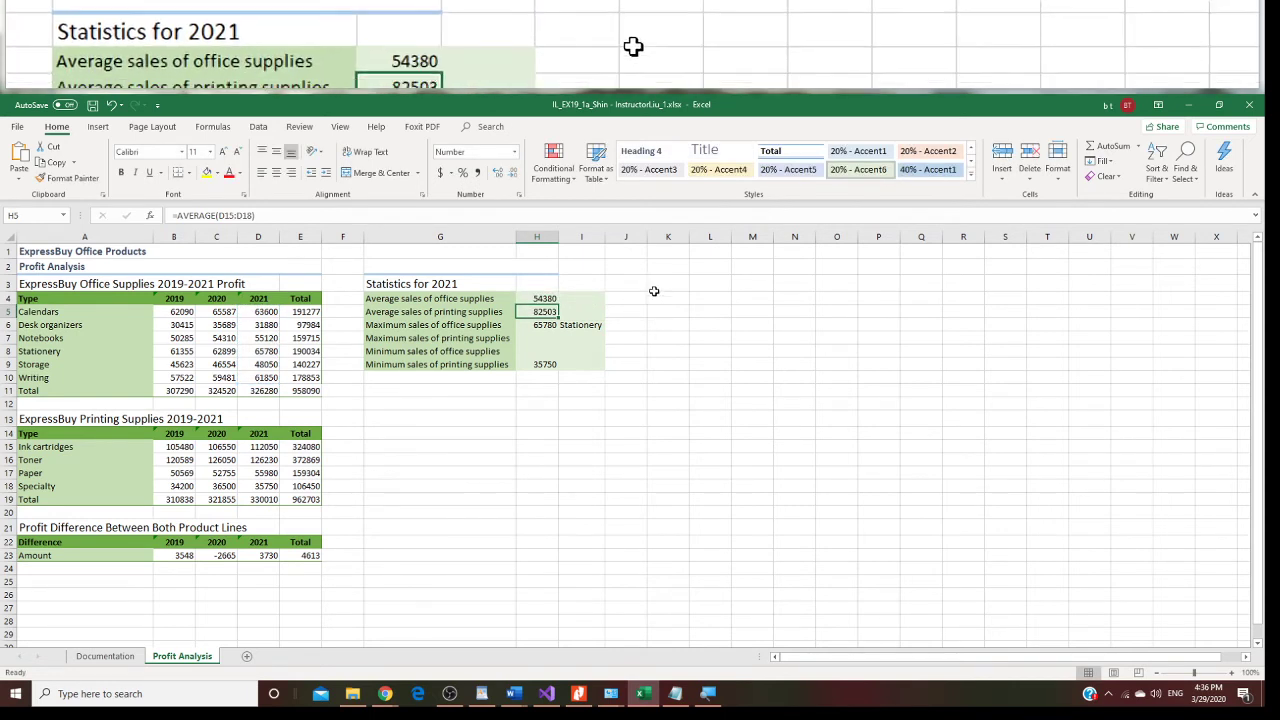
Calculate the maximum 2021 sales of printing supplies in H7 with the MAX function over D15:D18.
click(540, 339)
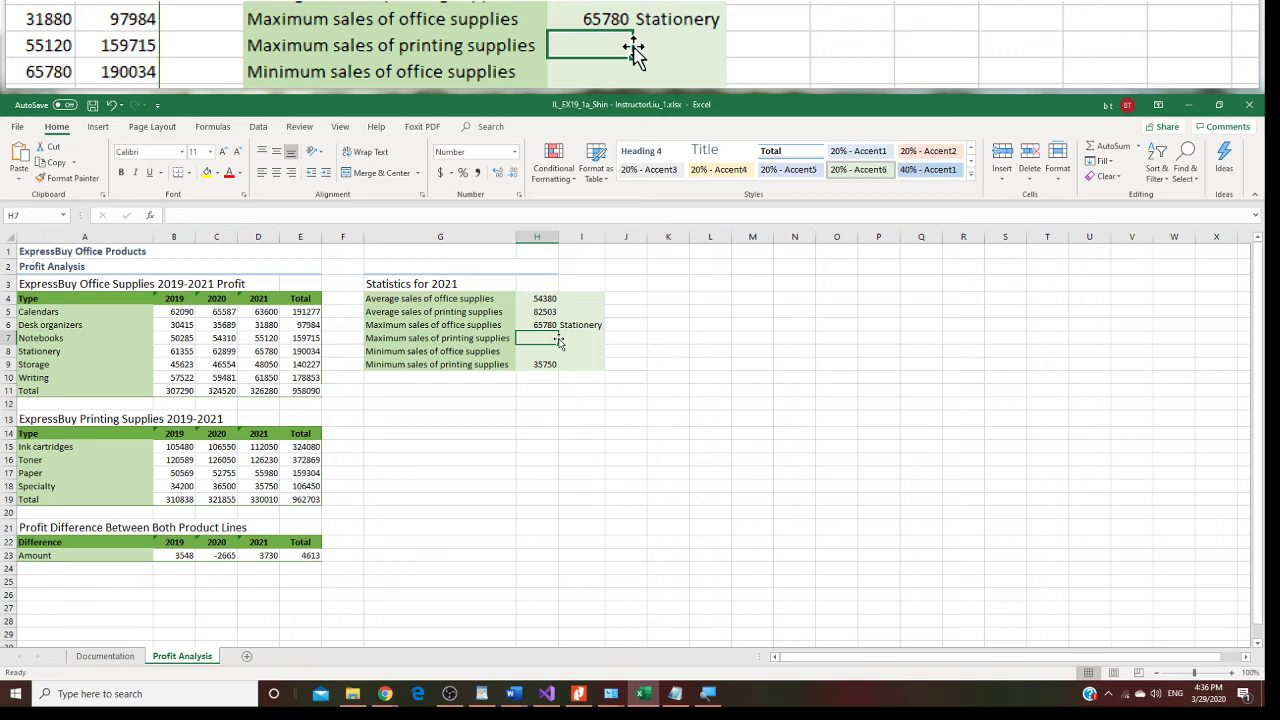
text(=)
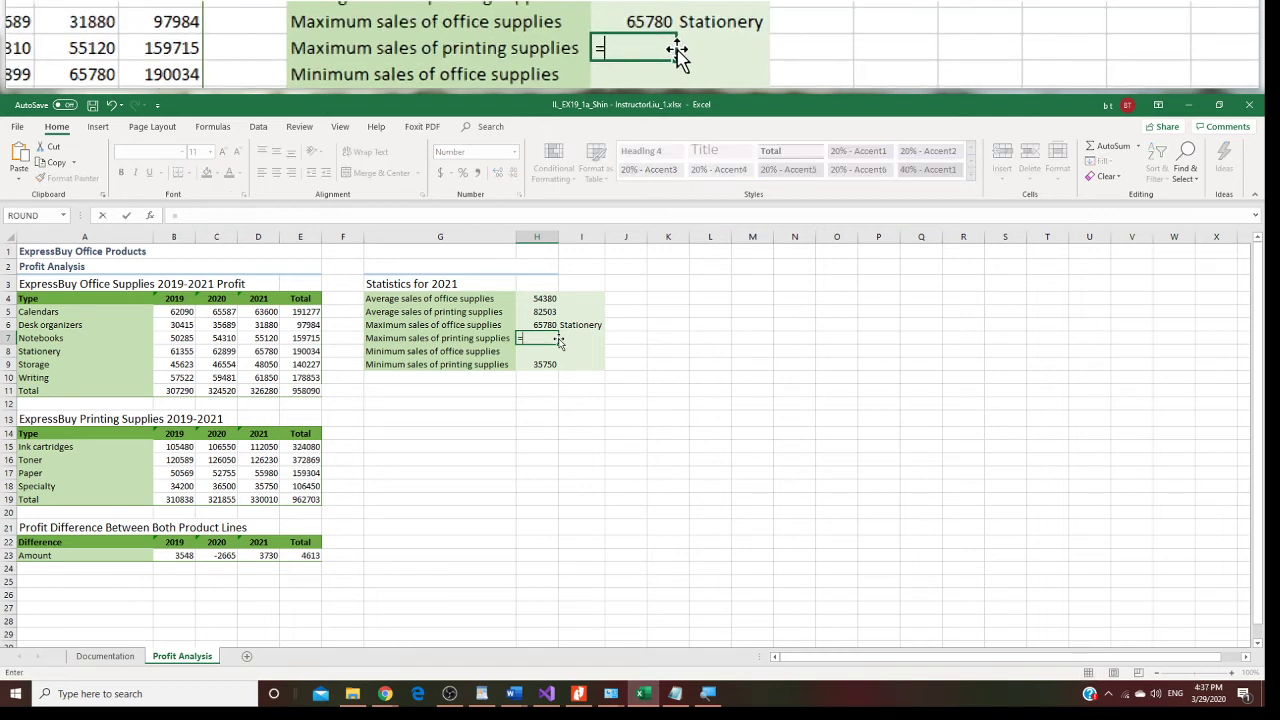
text(max)
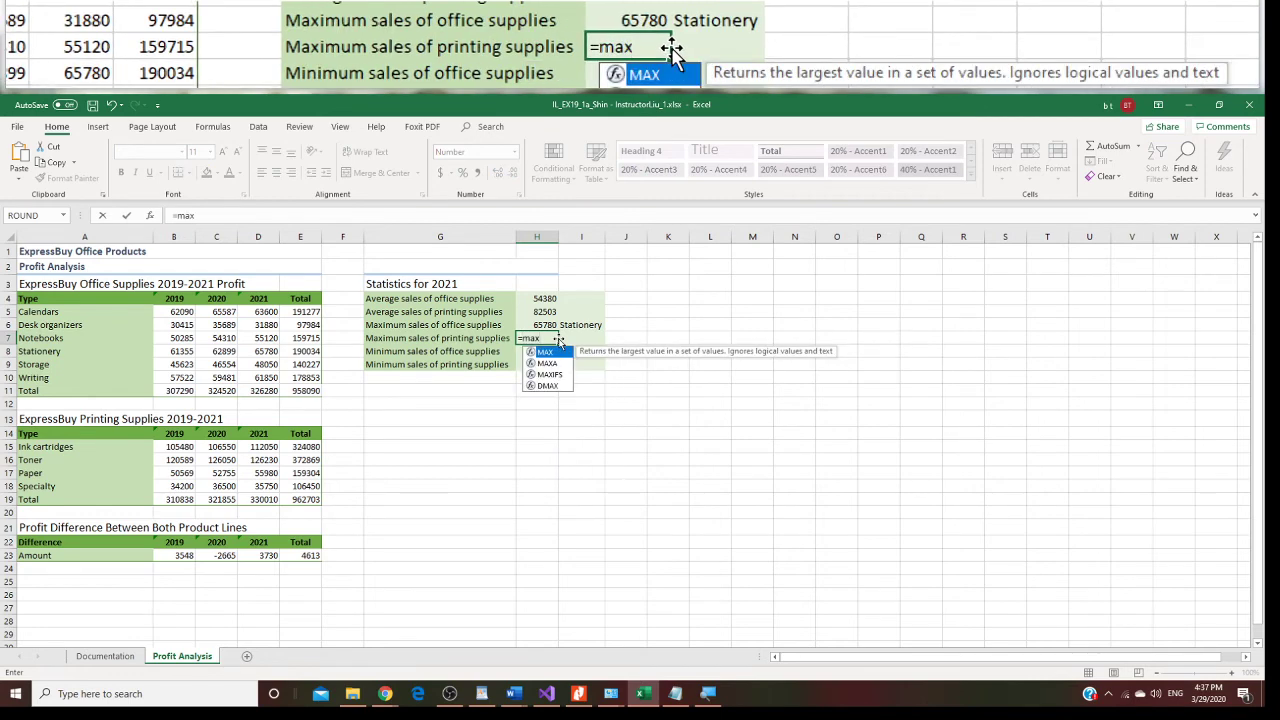
text(()
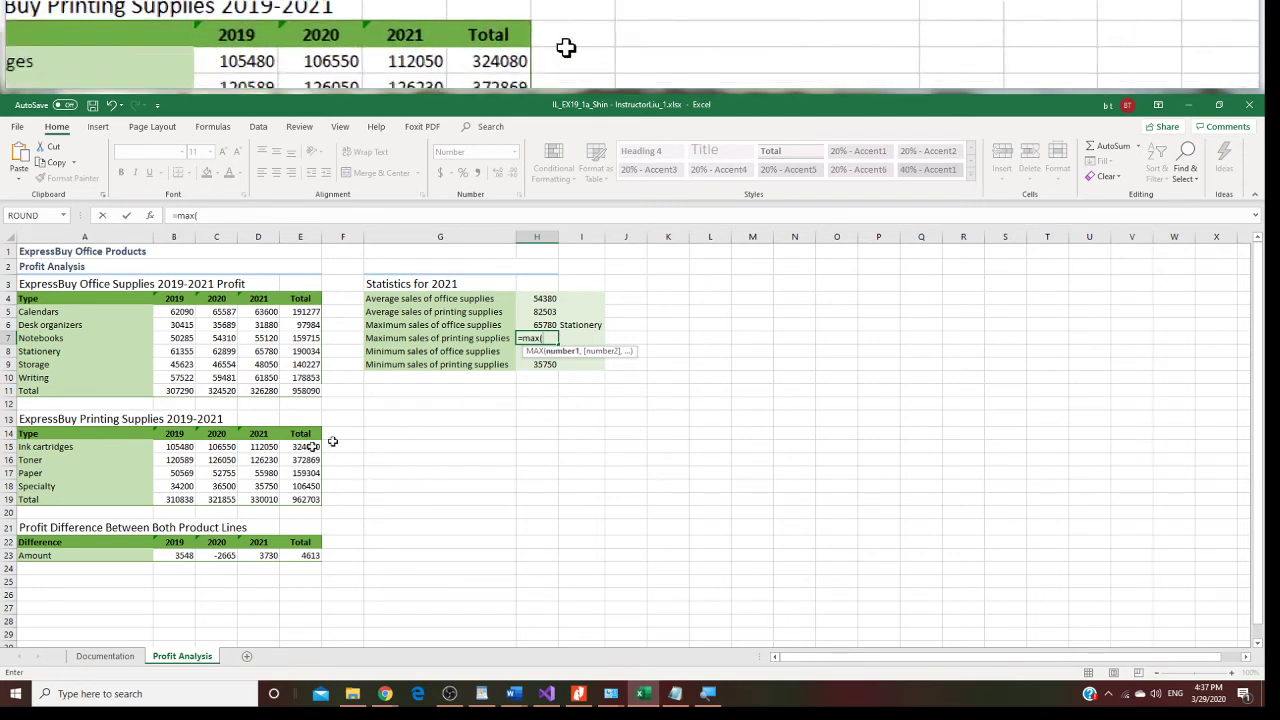
click(271, 447)
drag(271, 447, 271, 488)
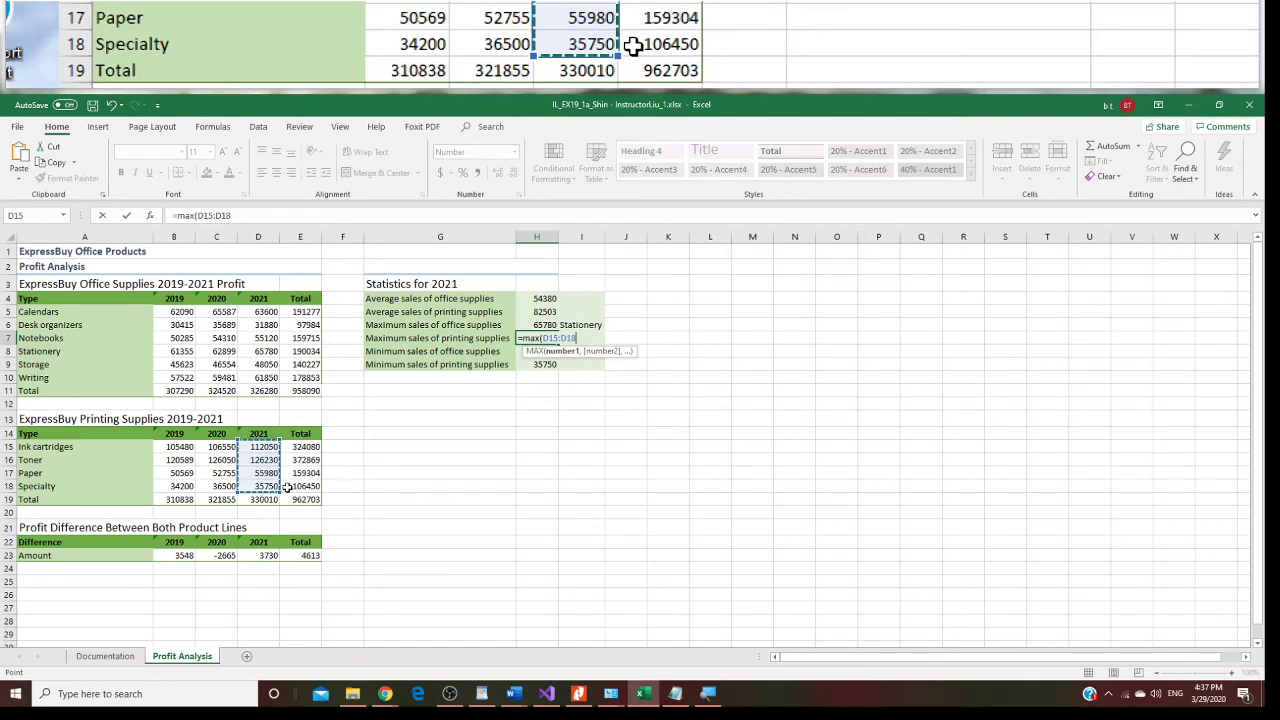
text())
key(Return)
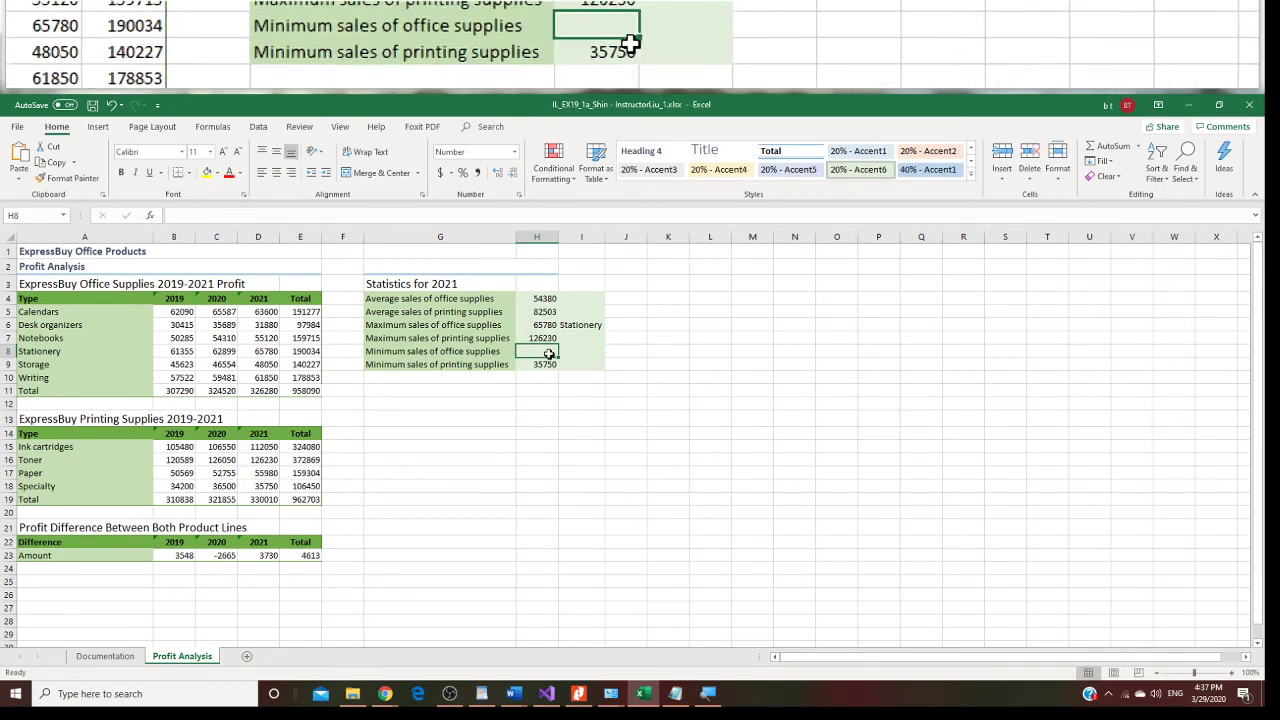
click(547, 338)
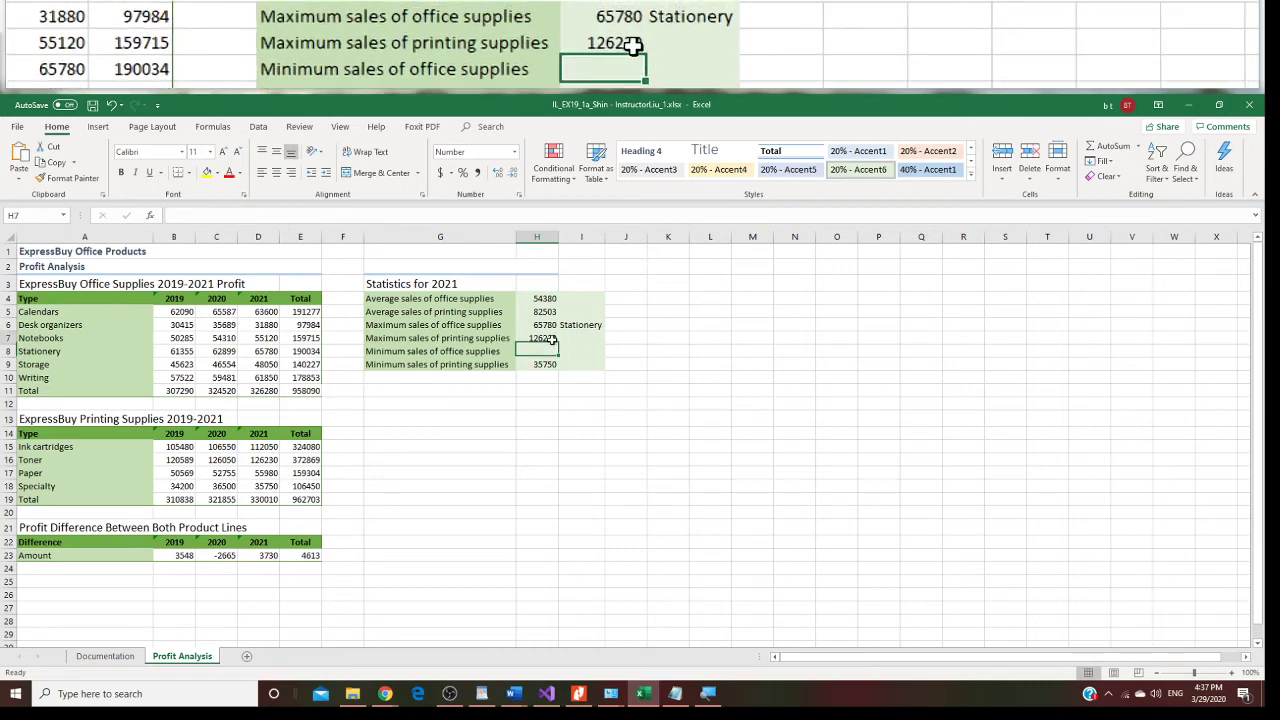
Calculate the minimum 2021 sales of office supplies in H8 with the MIN function over D5:D10.
click(547, 352)
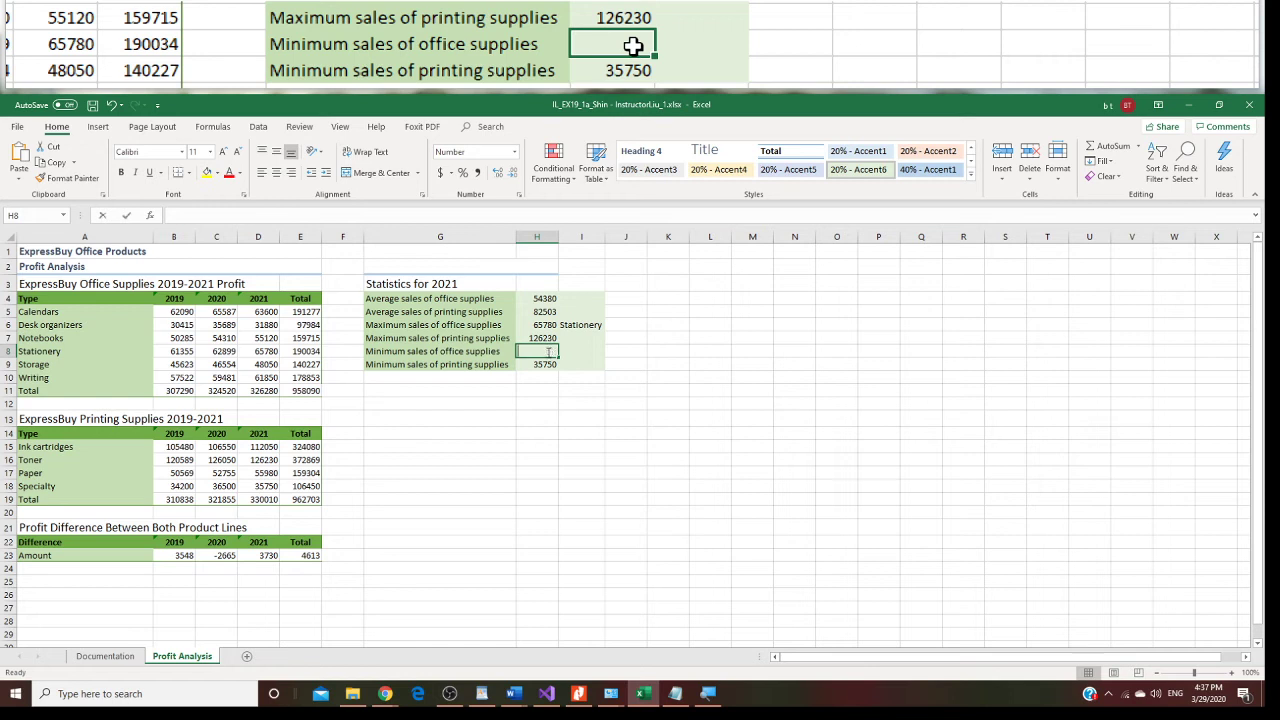
text(=min)
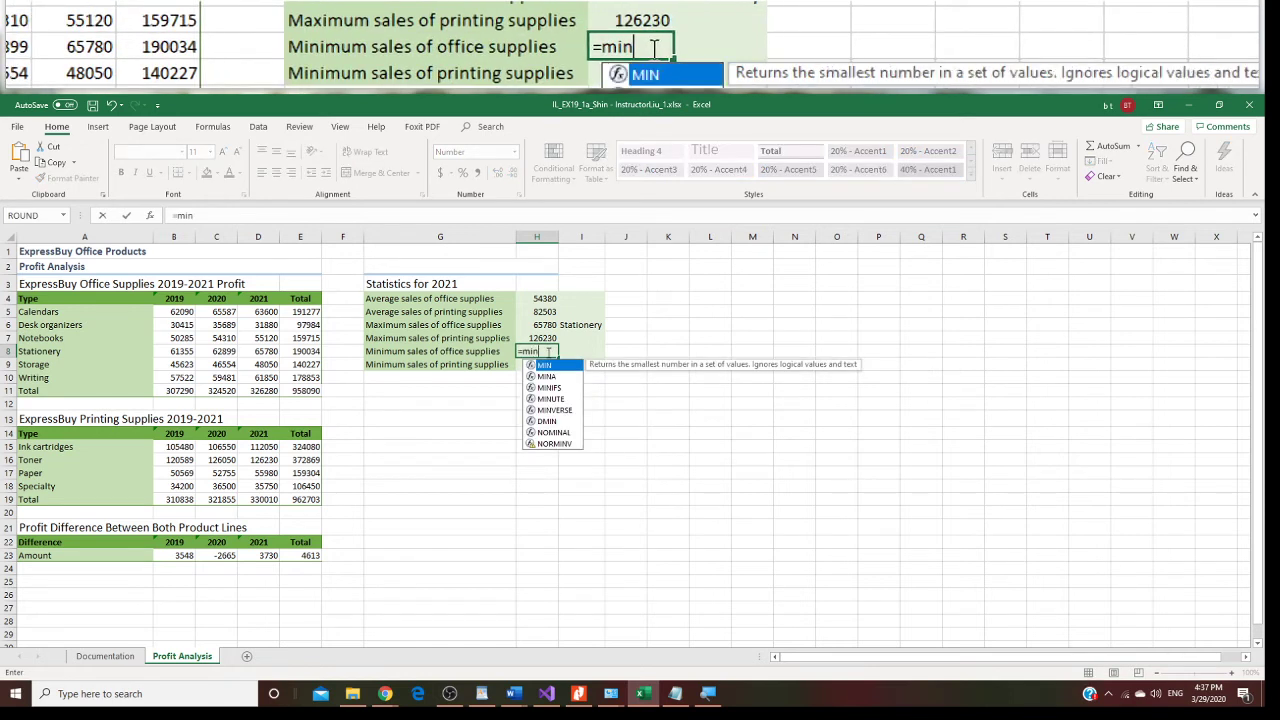
text(()
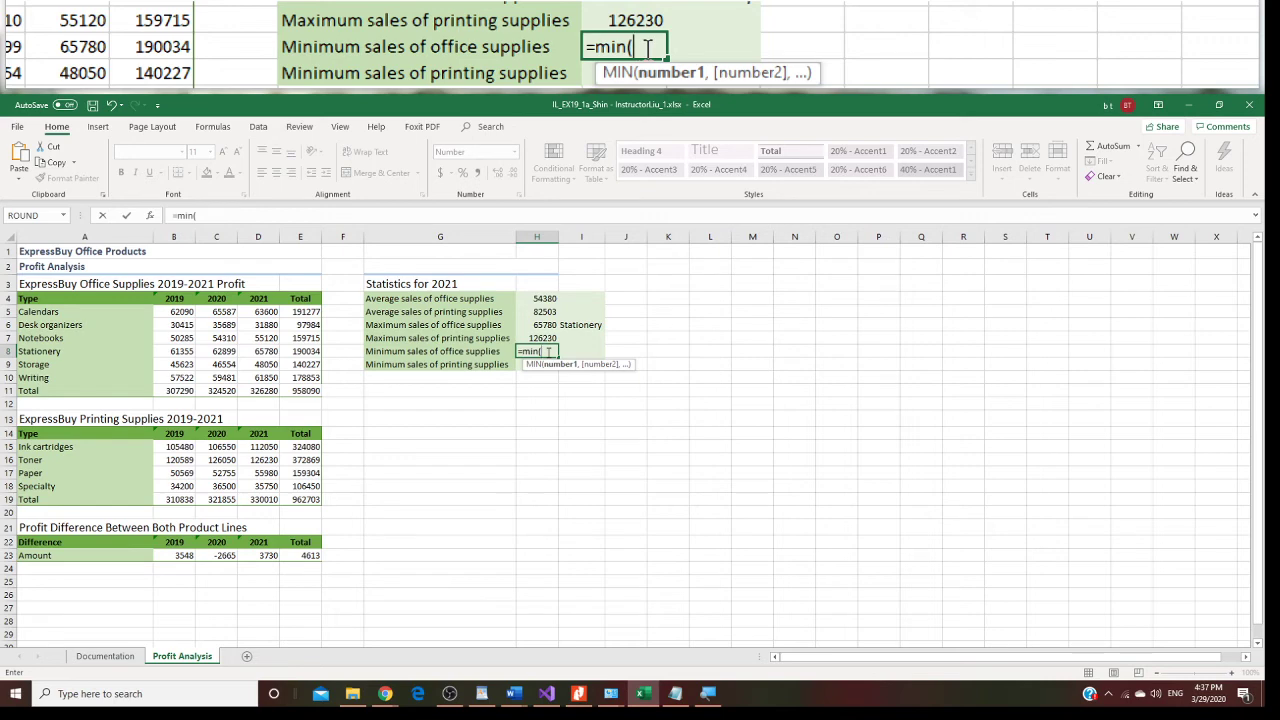
drag(258, 311, 312, 376)
text())
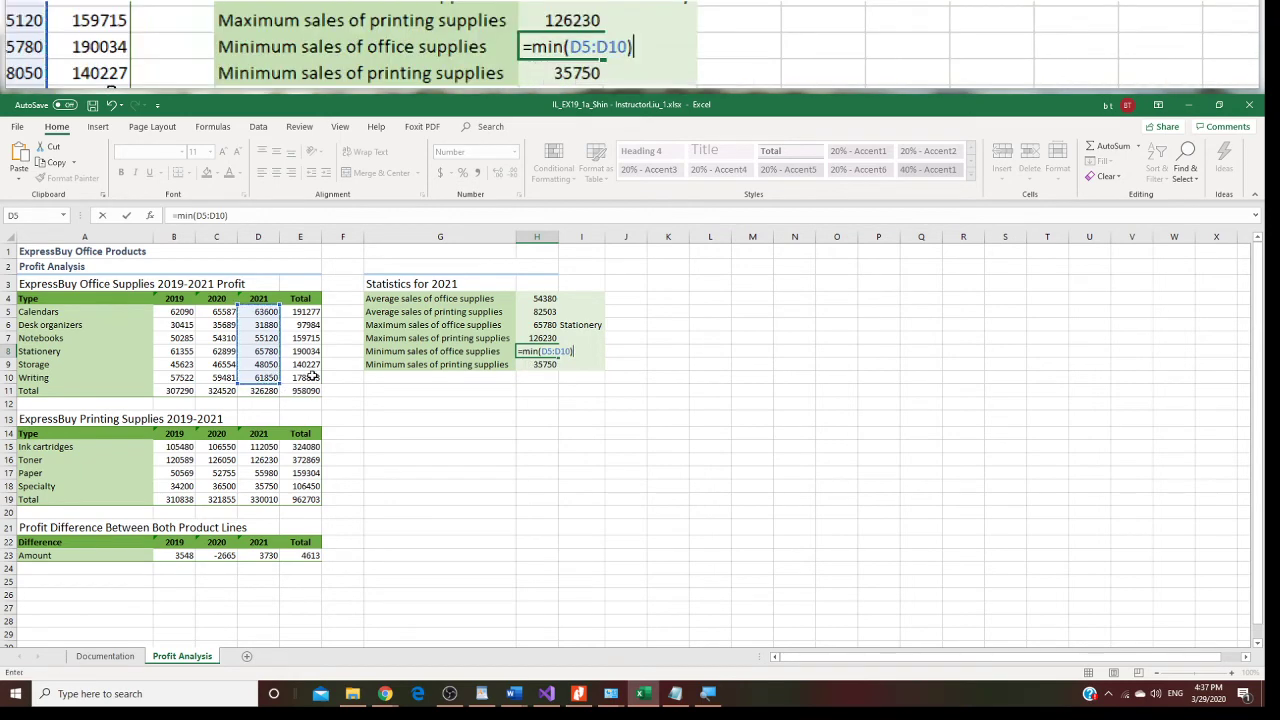
key(Return)
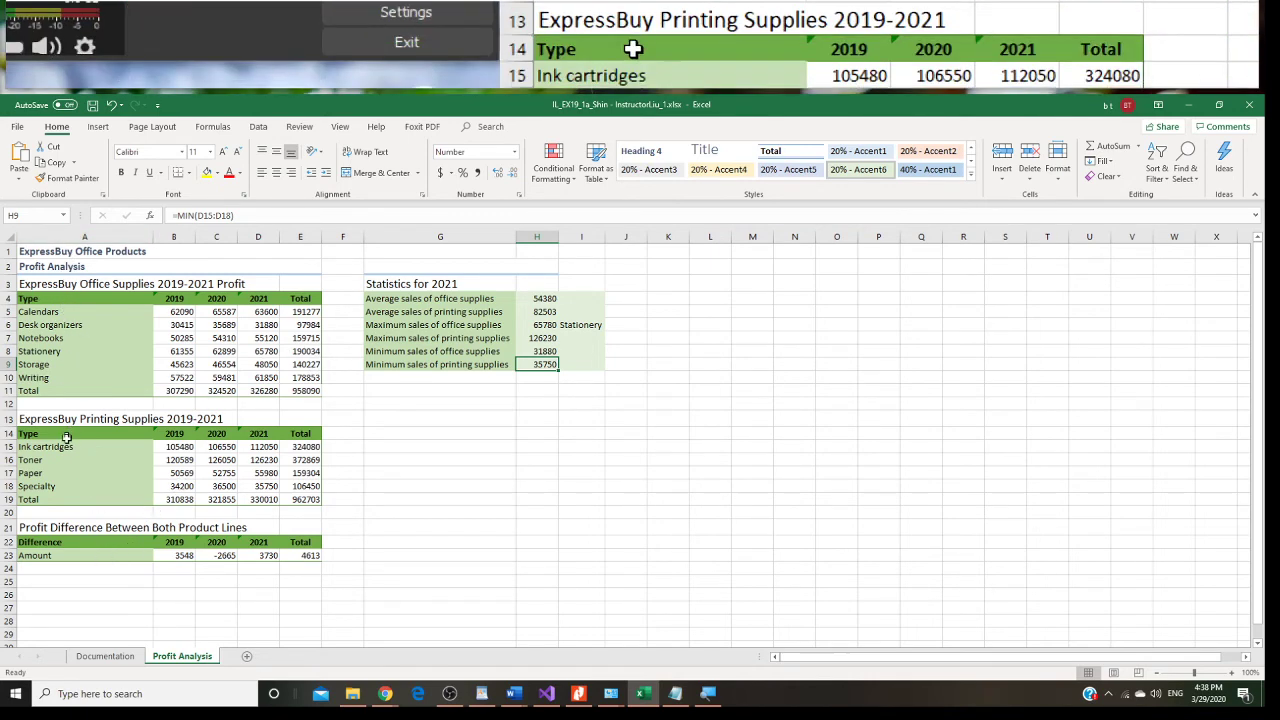
Copy the Toner label from A16 and paste only its value into I7, beside the maximum sales of printing supplies.
click(33, 461)
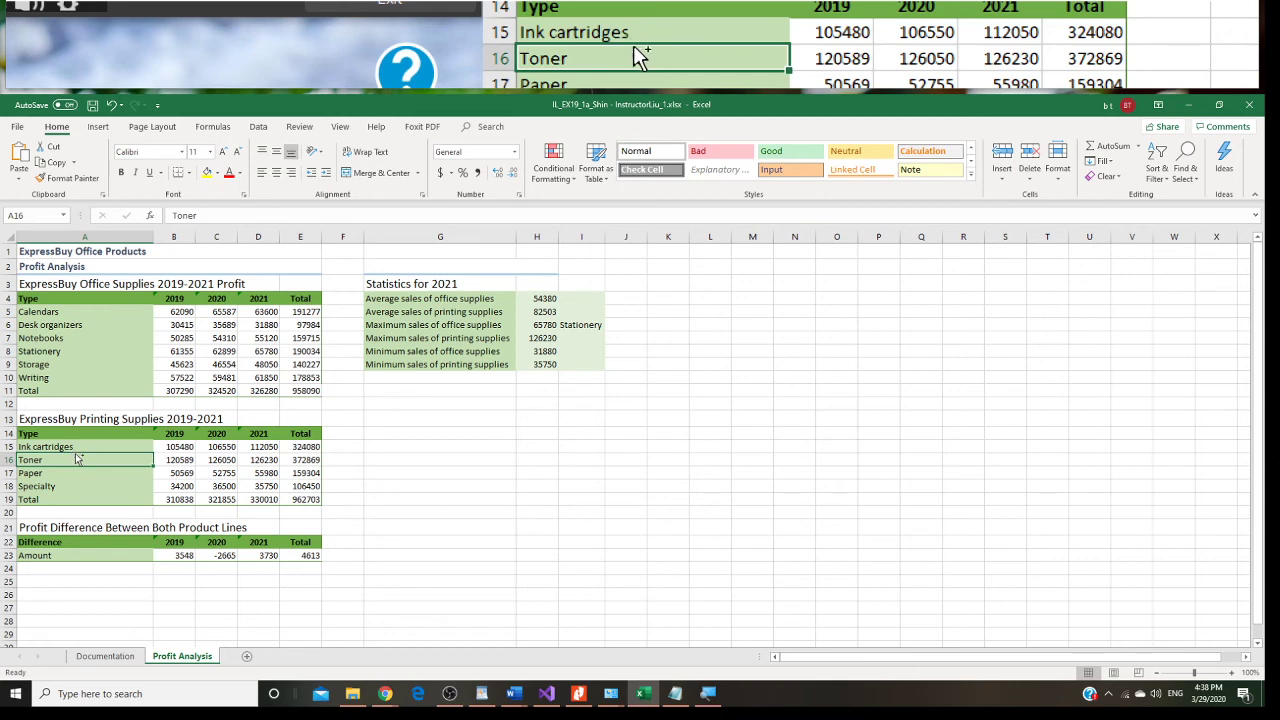
key(ctrl+c)
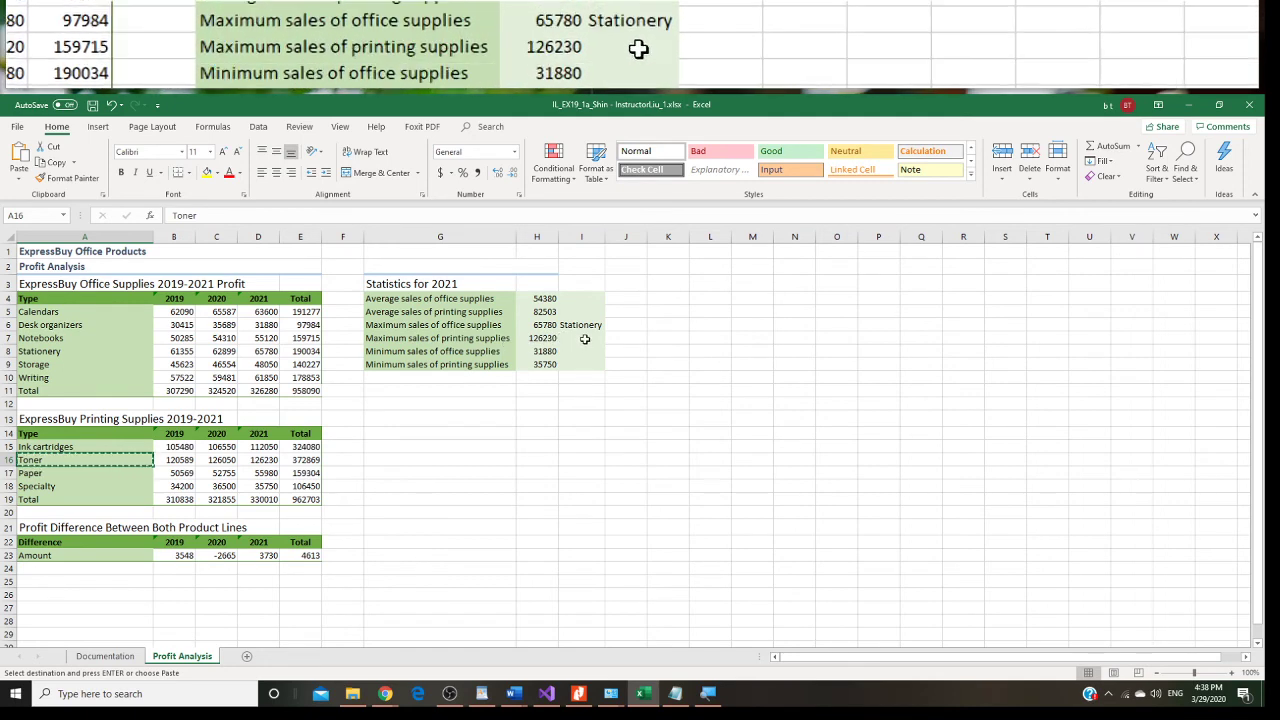
click(585, 339)
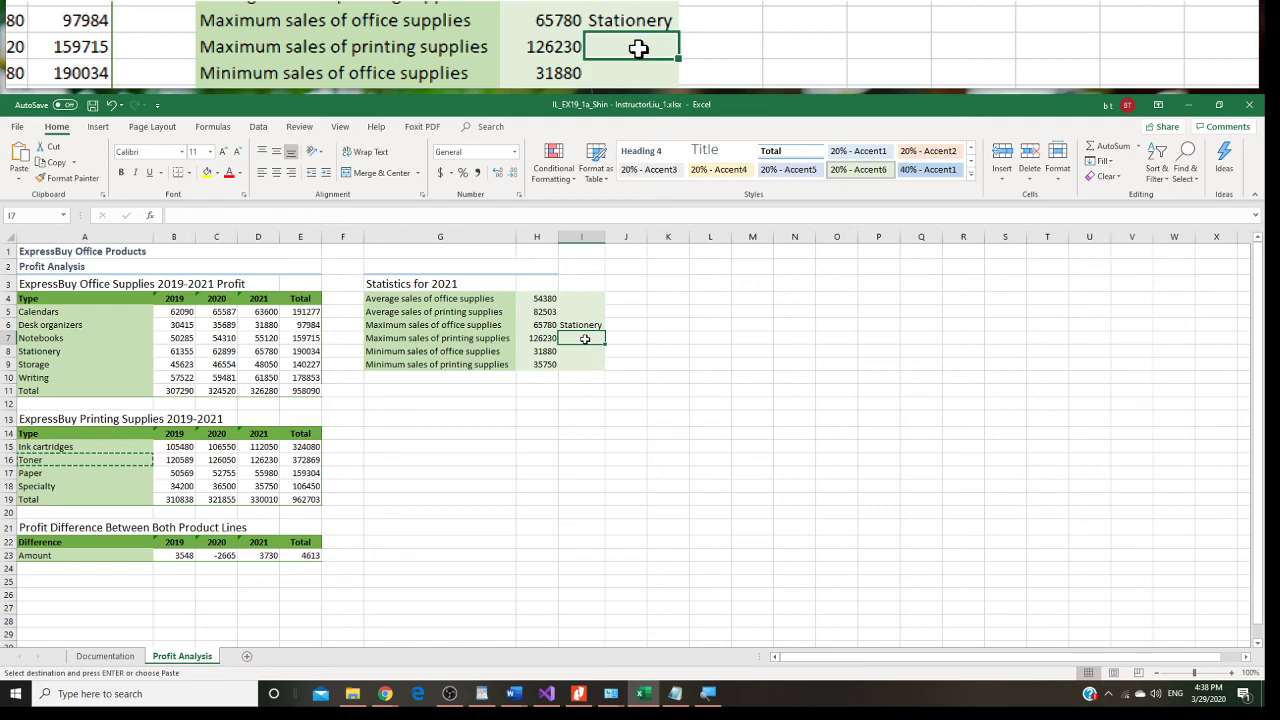
right_click(585, 339)
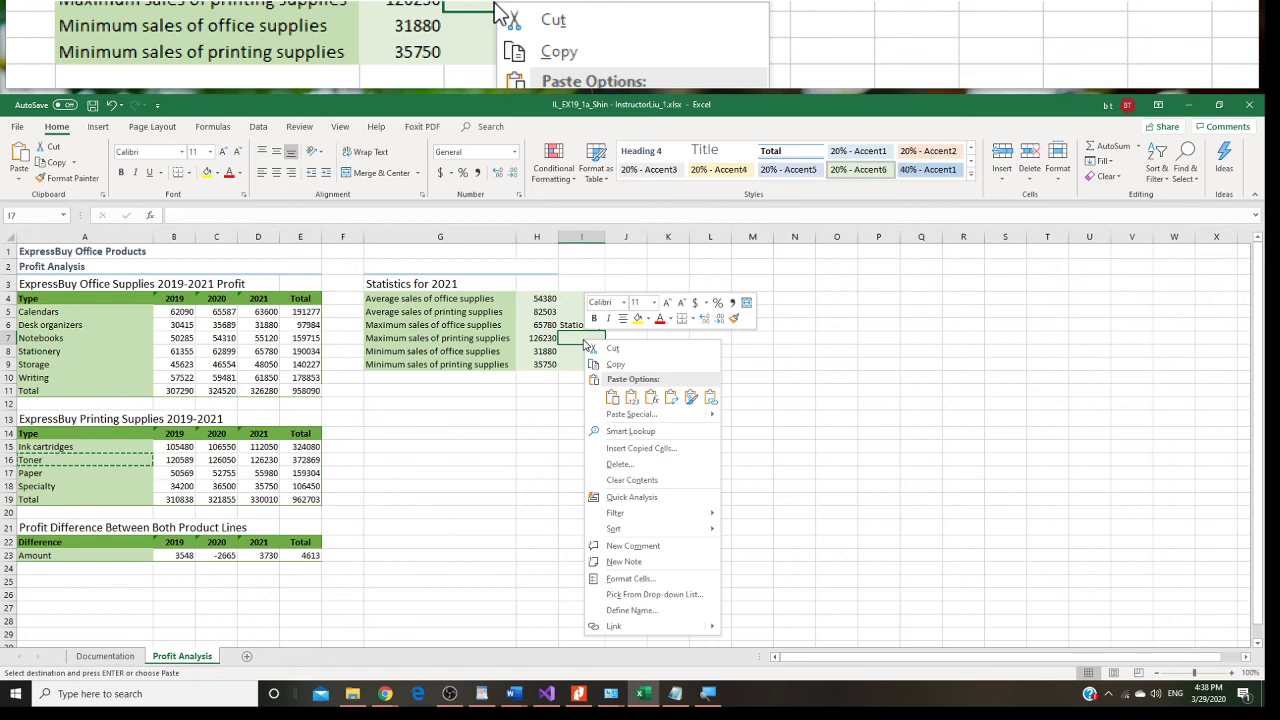
click(682, 402)
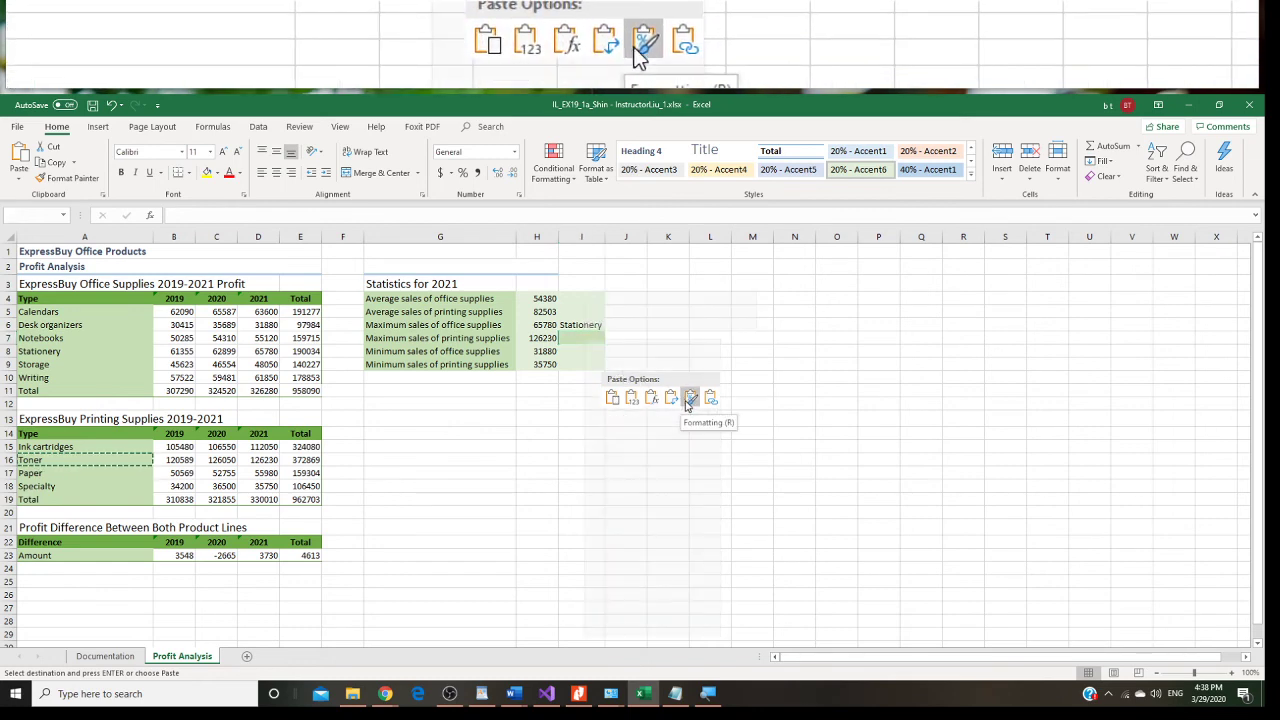
click(631, 399)
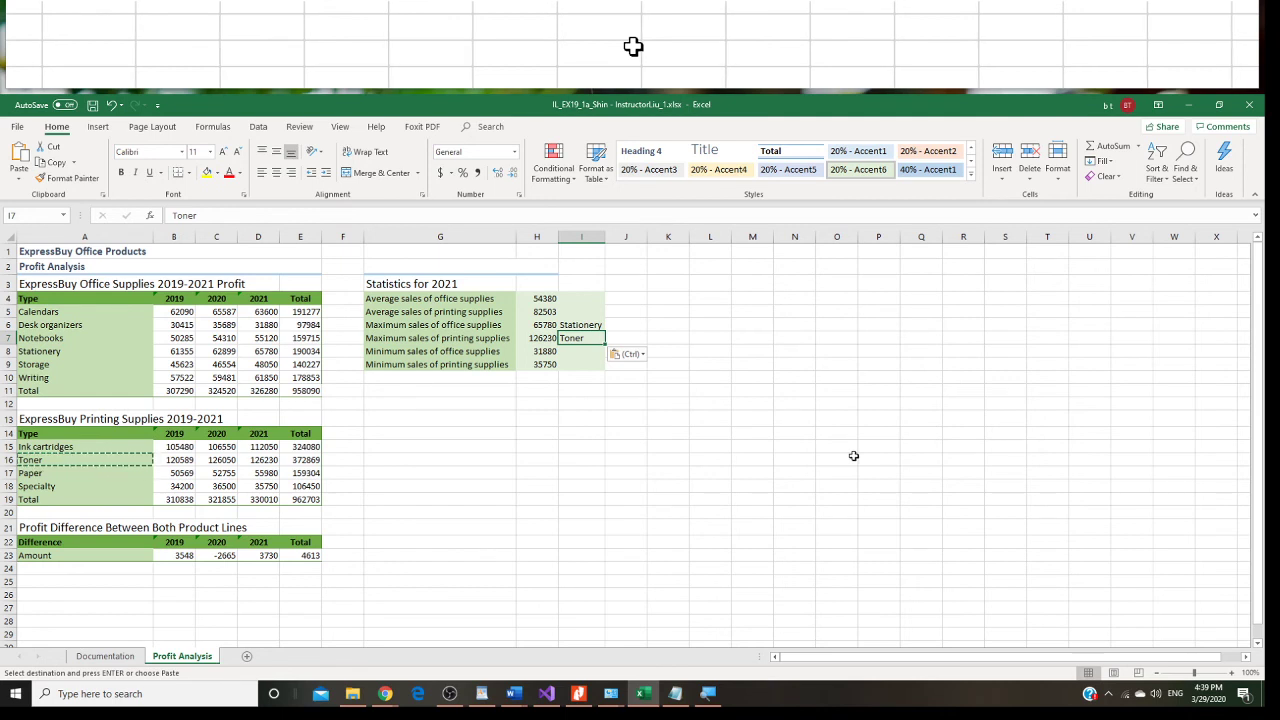
key(Escape)
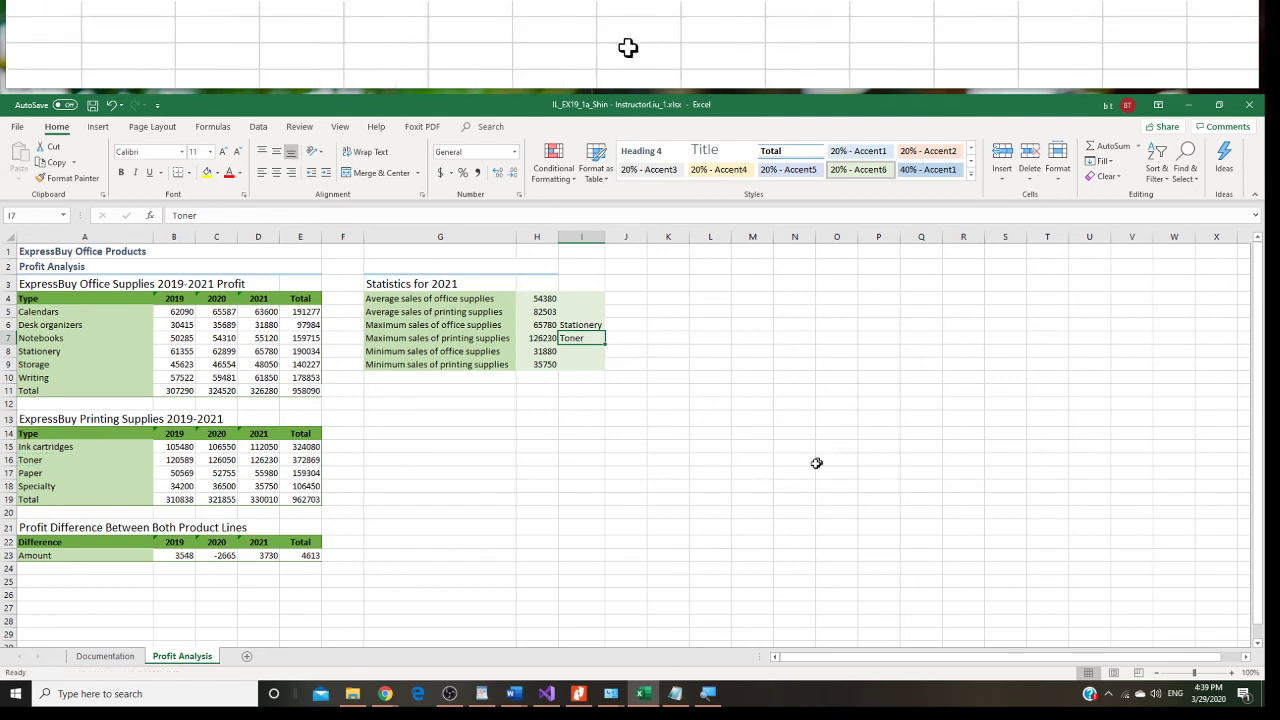
Hide the gridlines on the Profit Analysis worksheet.
click(818, 461)
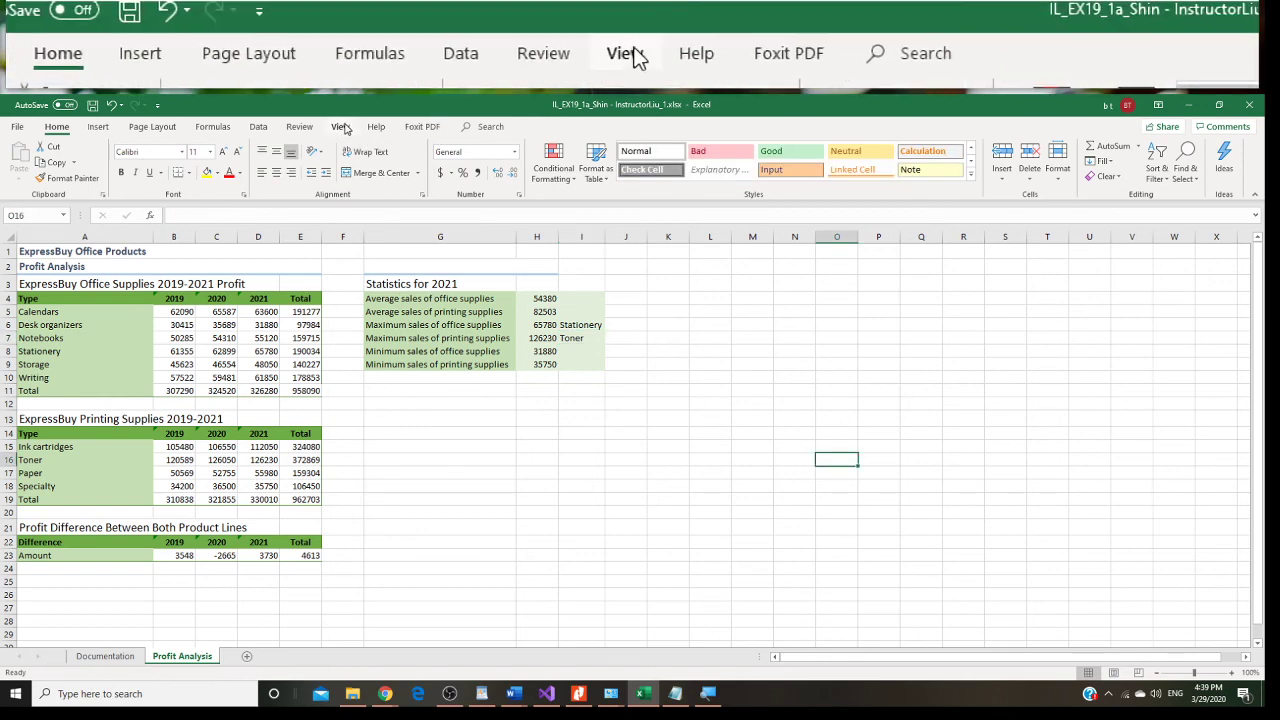
click(340, 127)
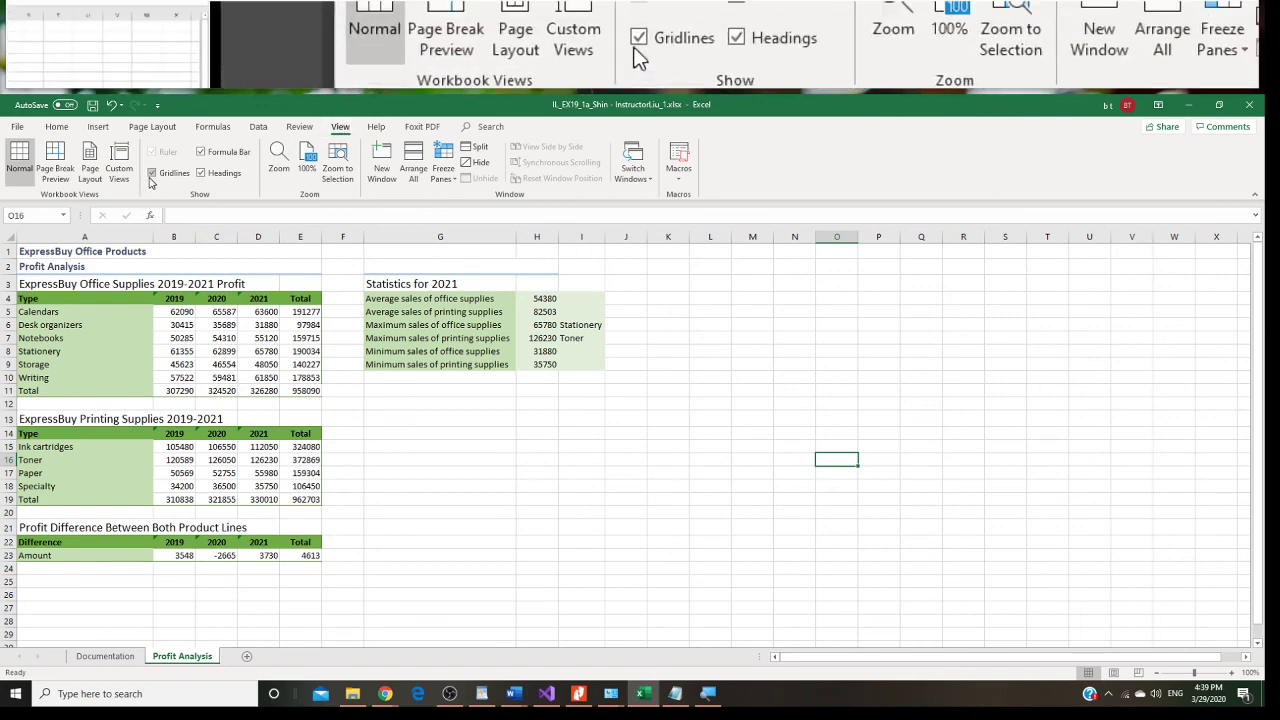
click(153, 174)
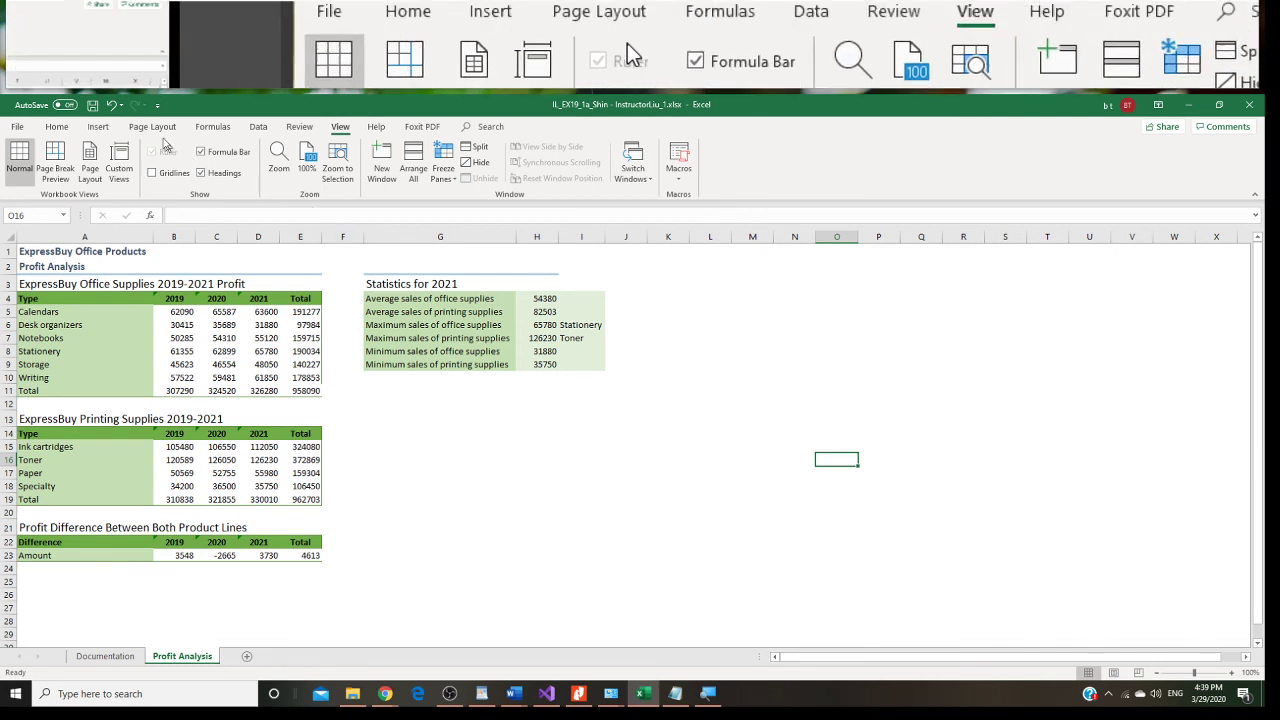
Set the page orientation of the Profit Analysis worksheet to Landscape.
click(158, 128)
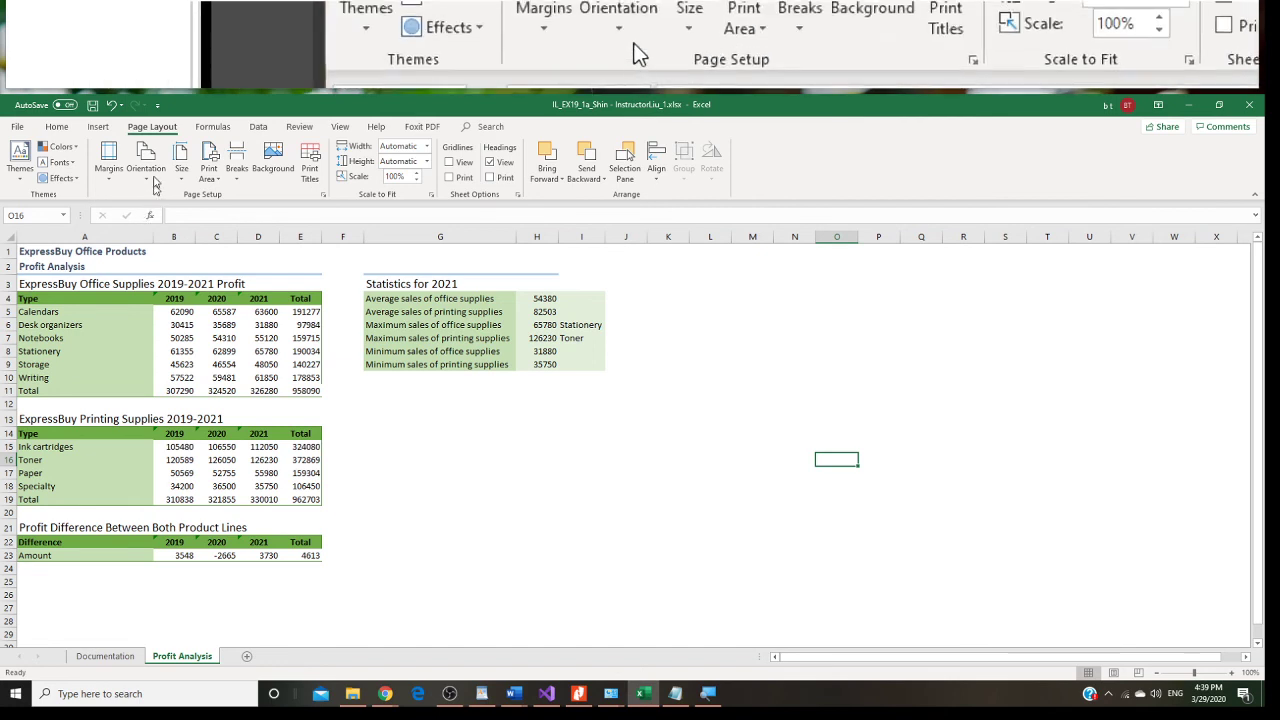
click(153, 178)
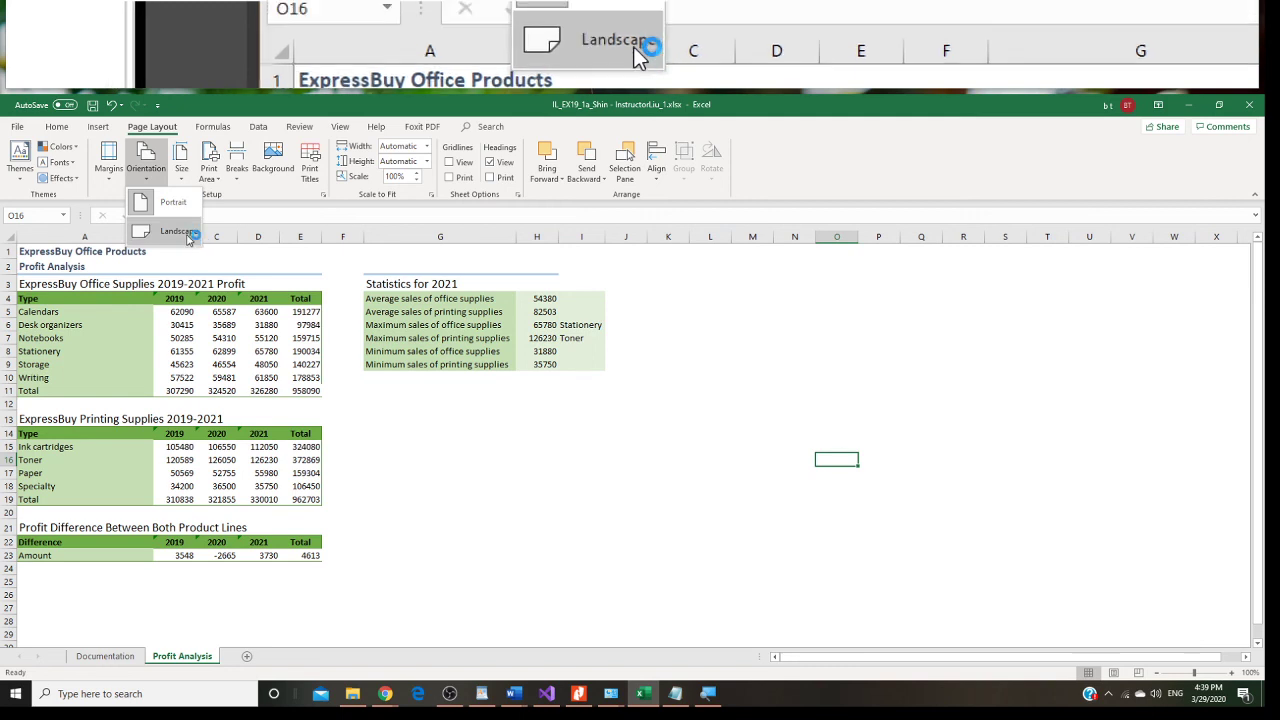
click(198, 245)
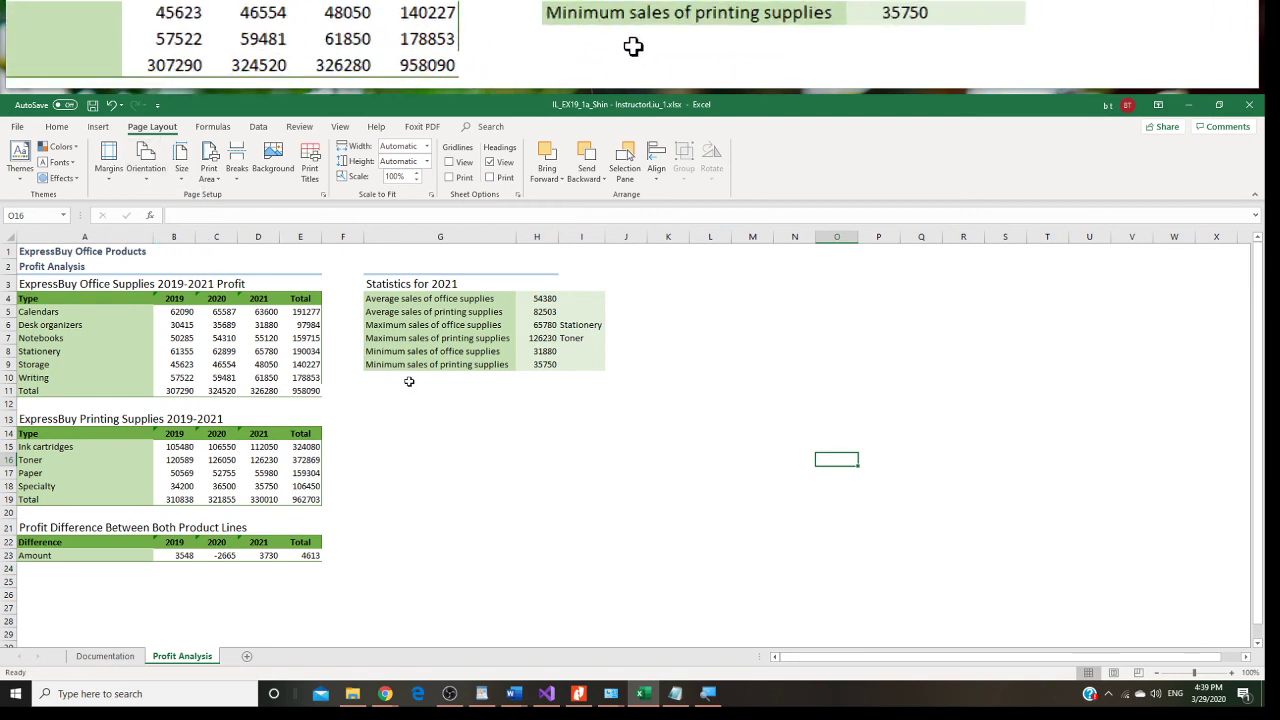